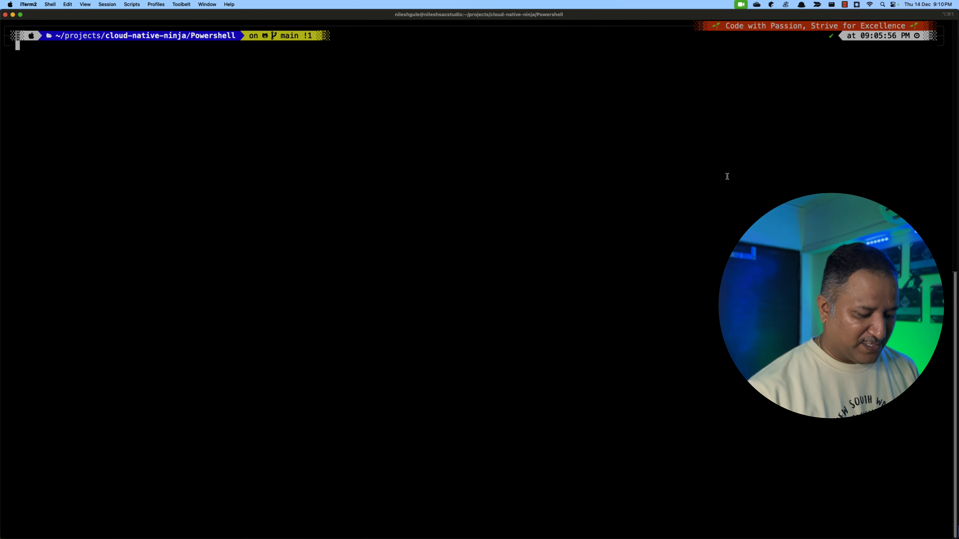
- List the Kubernetes cluster's nodes with kubectl get nodes
{"action": "type", "text": "kubectl "}
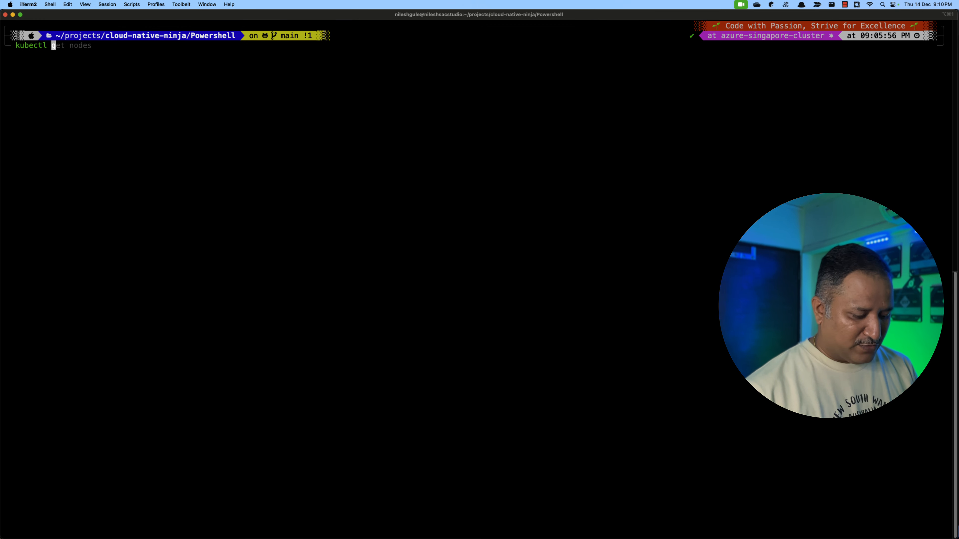
{"action": "type", "text": "get nodes"}
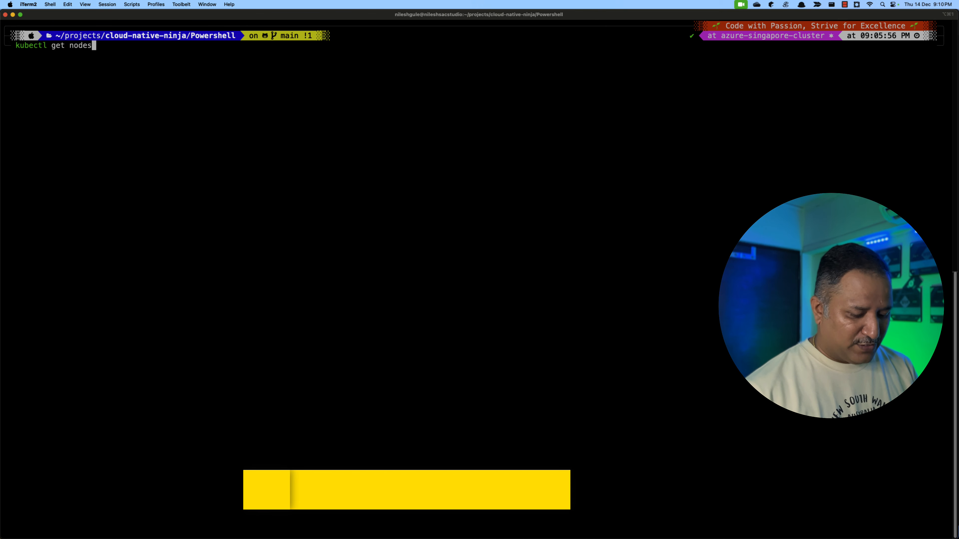
{"action": "key", "text": "Return"}
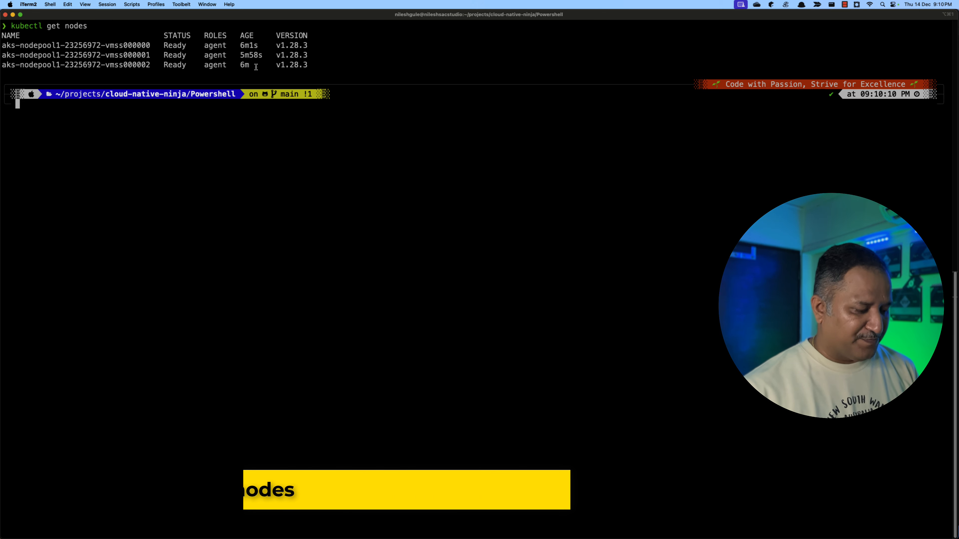
- Switch to the browser and view the workloads of azure-singapore-cluster in the Azure portal
{"action": "key", "text": "super+Tab"}
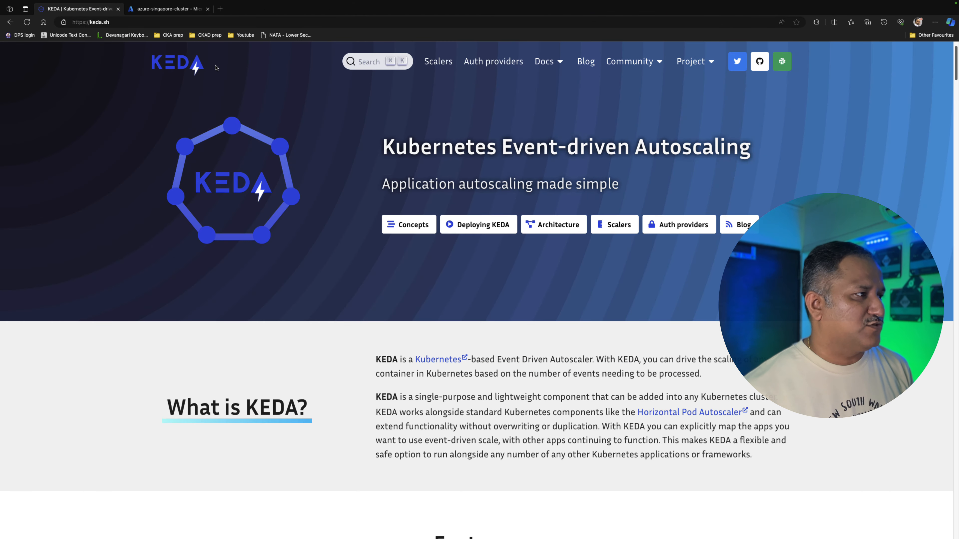
{"action": "left_click", "coordinate": [168, 10]}
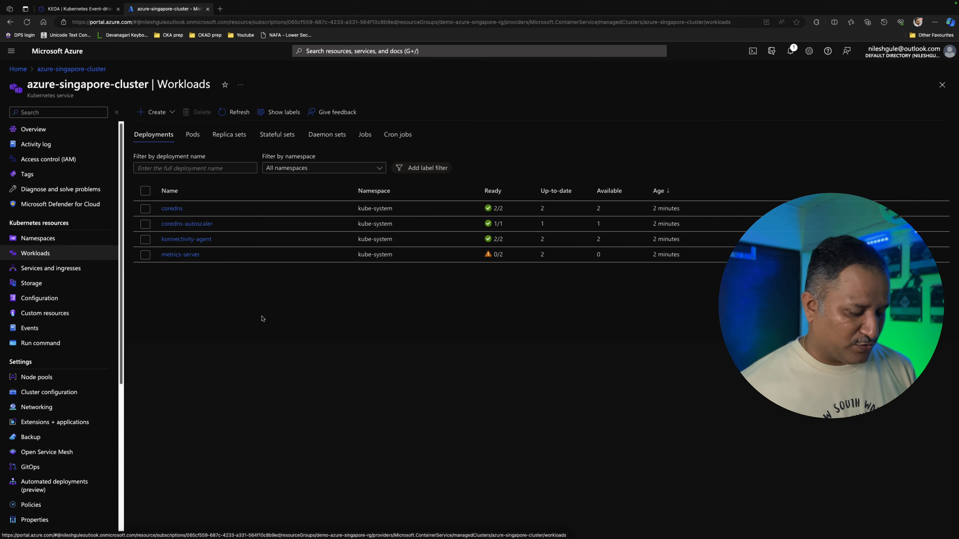
- Switch to Lens, reconnect to azure-singapore-cluster and show its workloads overview
{"action": "key", "text": "super+Tab"}
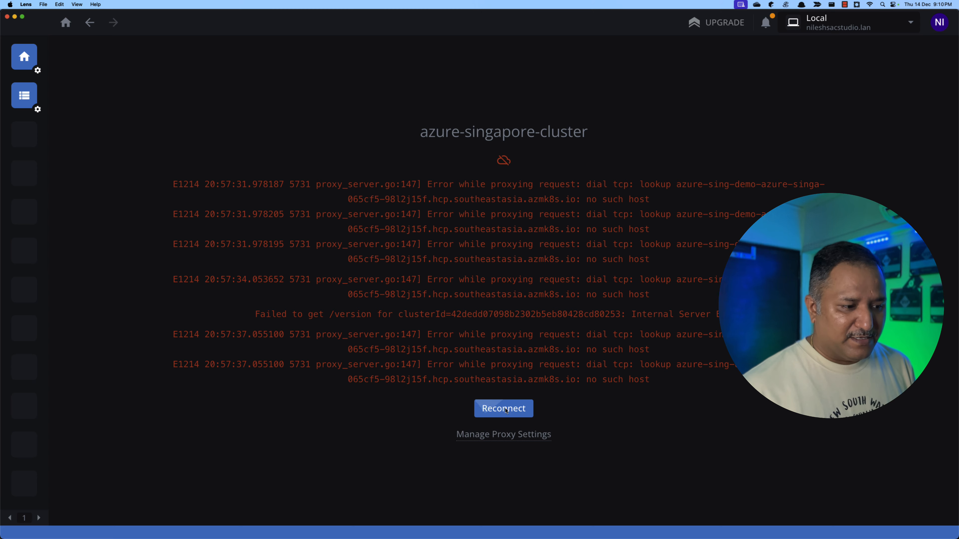
{"action": "left_click", "coordinate": [439, 394]}
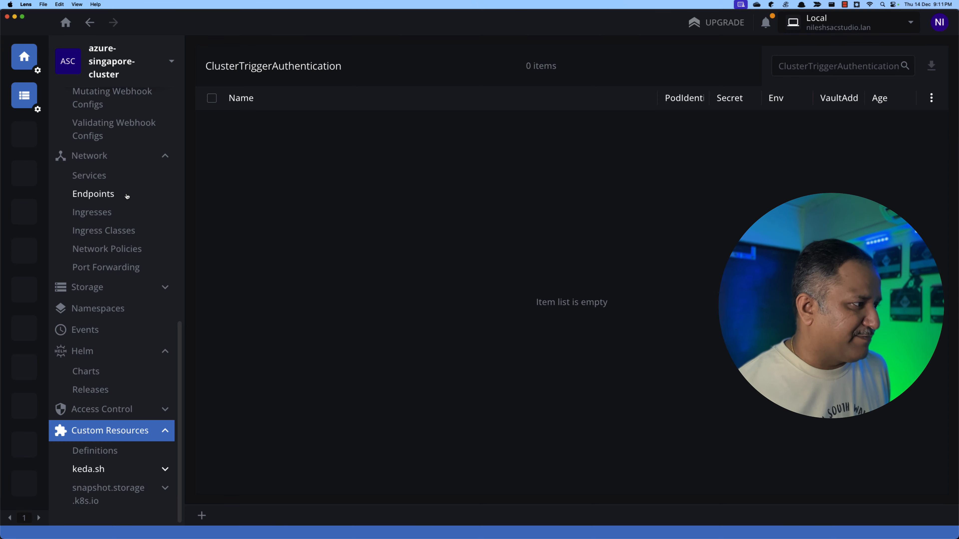
{"action": "scroll", "coordinate": [135, 198], "scroll_direction": "up", "scroll_amount": 3}
{"action": "scroll", "coordinate": [136, 204], "scroll_direction": "up", "scroll_amount": 10}
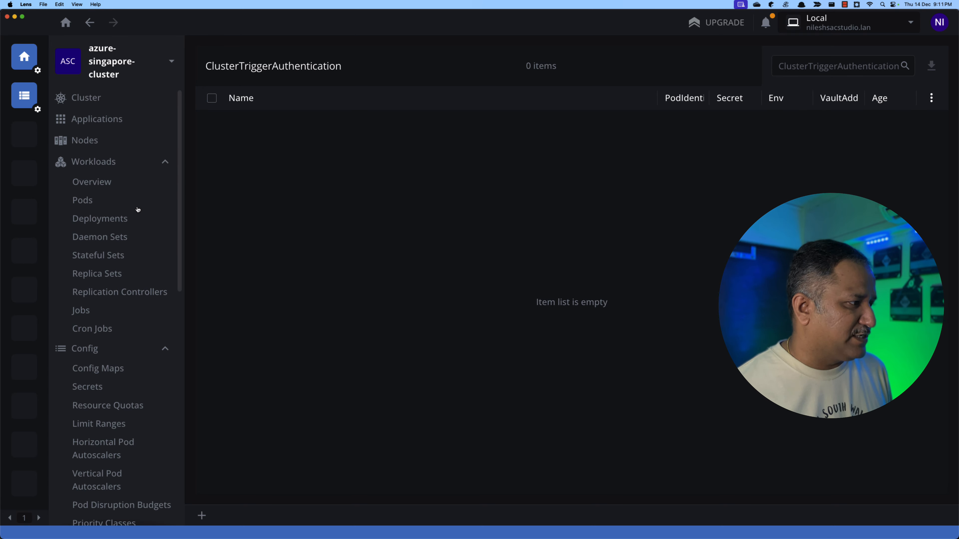
{"action": "left_click", "coordinate": [104, 187]}
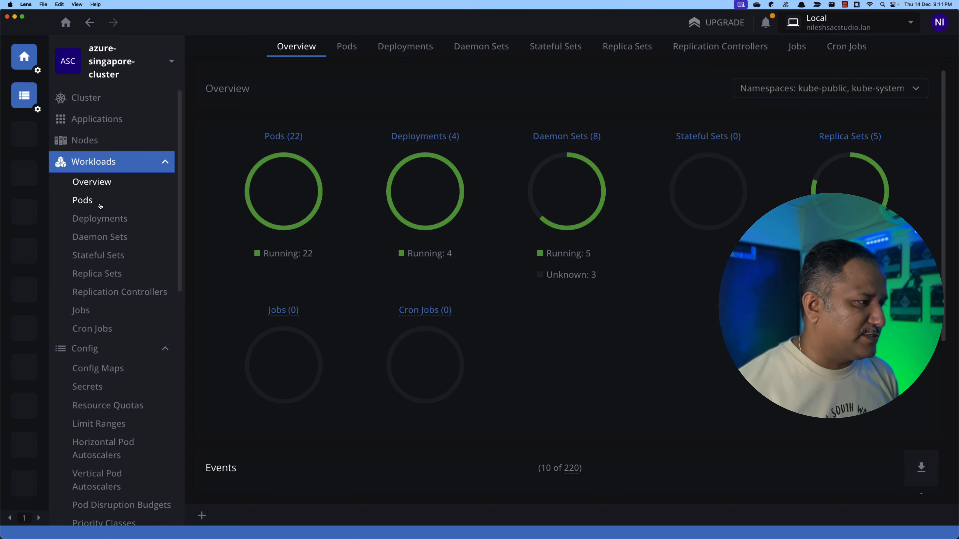
- Check the cluster's Helm releases and browse the available Helm charts
{"action": "scroll", "coordinate": [118, 218], "scroll_direction": "down", "scroll_amount": 6}
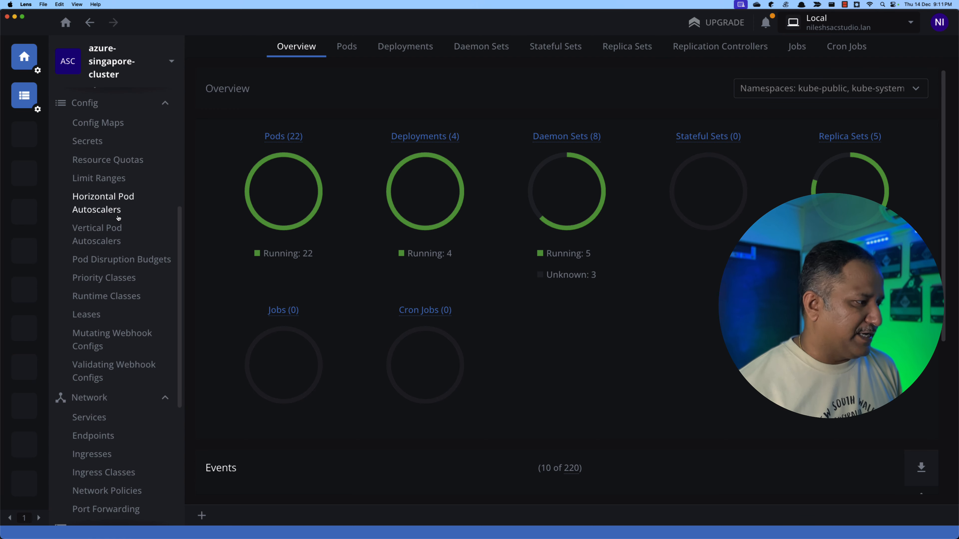
{"action": "scroll", "coordinate": [118, 218], "scroll_direction": "down", "scroll_amount": 6}
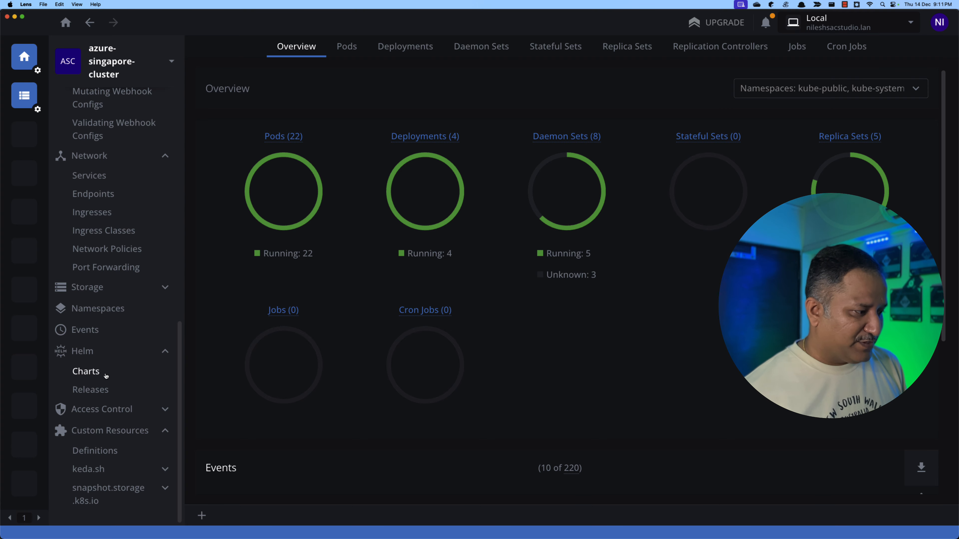
{"action": "left_click", "coordinate": [121, 391]}
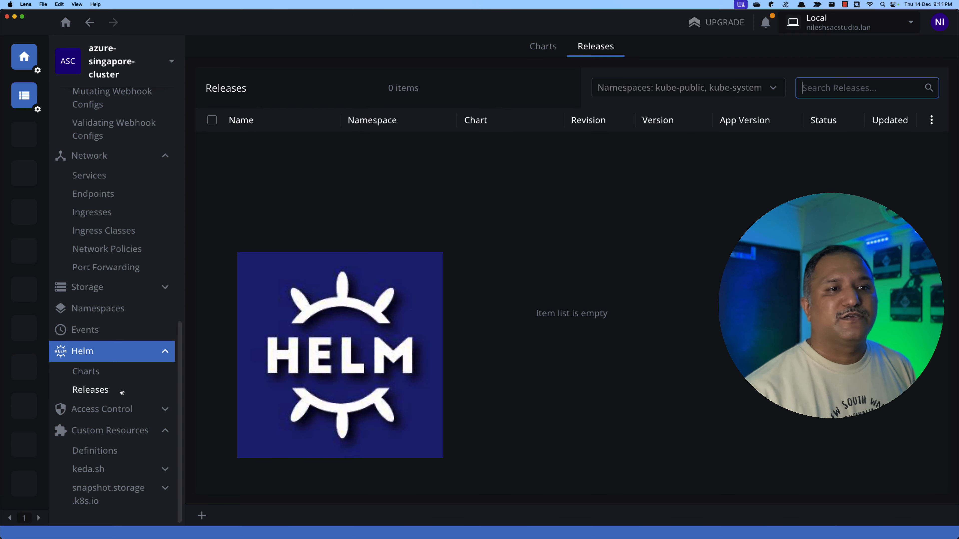
{"action": "left_click", "coordinate": [90, 373]}
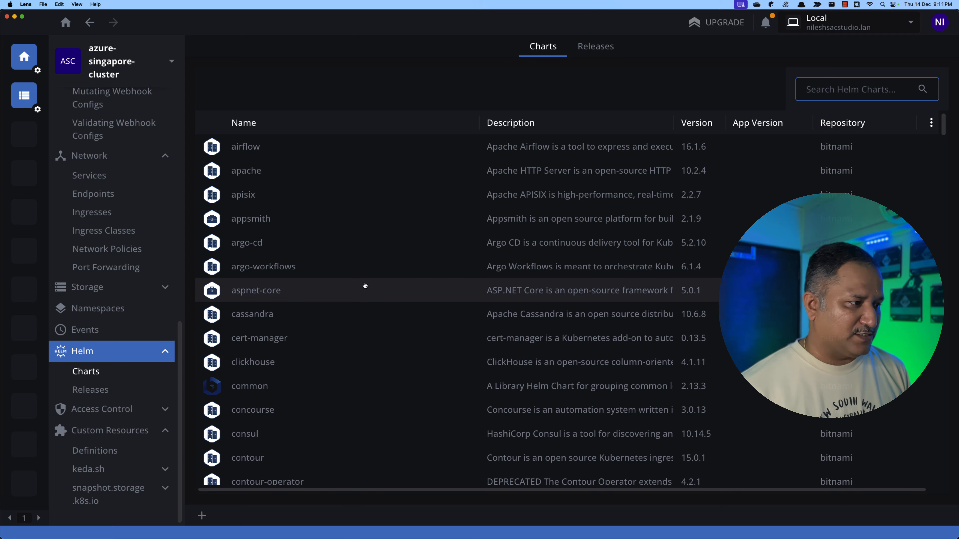
{"action": "scroll", "coordinate": [352, 303], "scroll_direction": "down", "scroll_amount": 20}
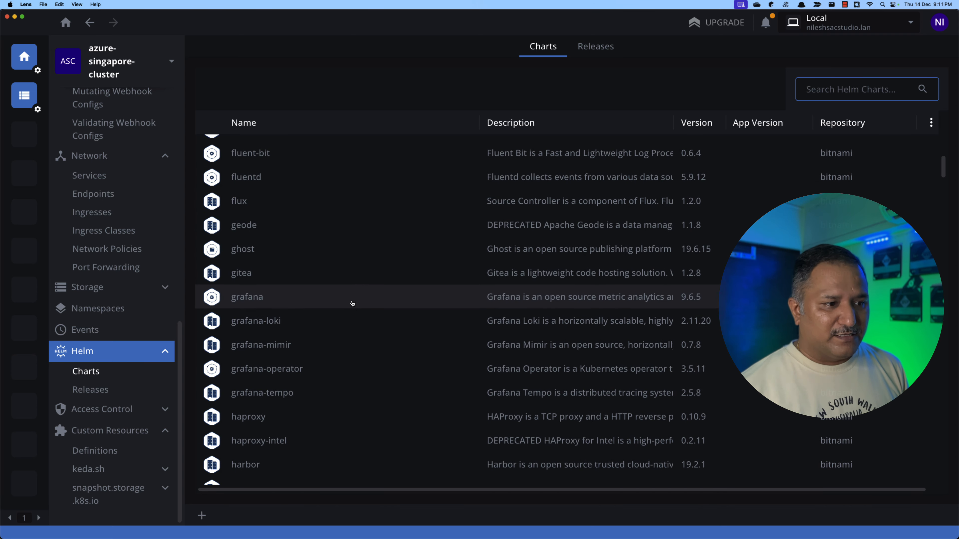
{"action": "scroll", "coordinate": [352, 303], "scroll_direction": "up", "scroll_amount": 20}
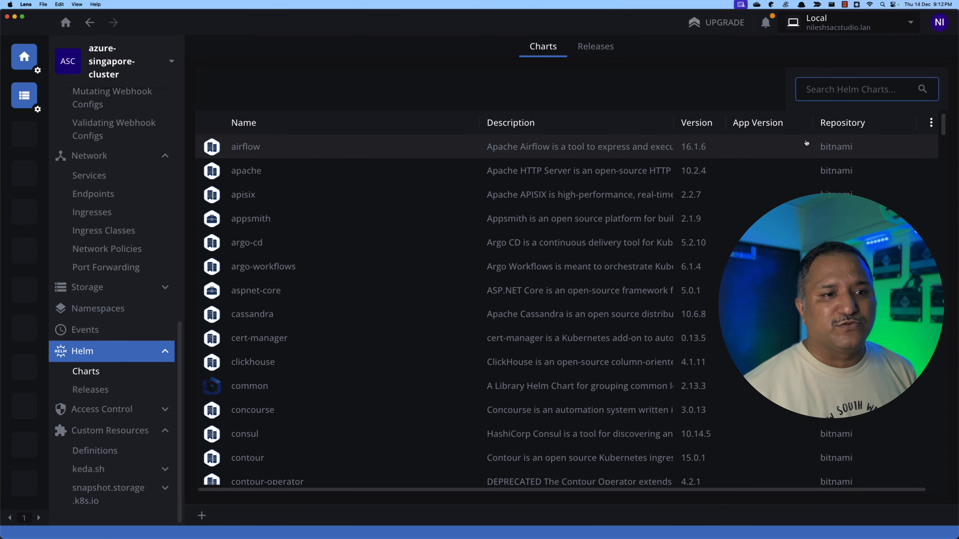
- Search the Helm charts for "keda" and open the details of the kedacore/keda chart
{"action": "left_click", "coordinate": [826, 88]}
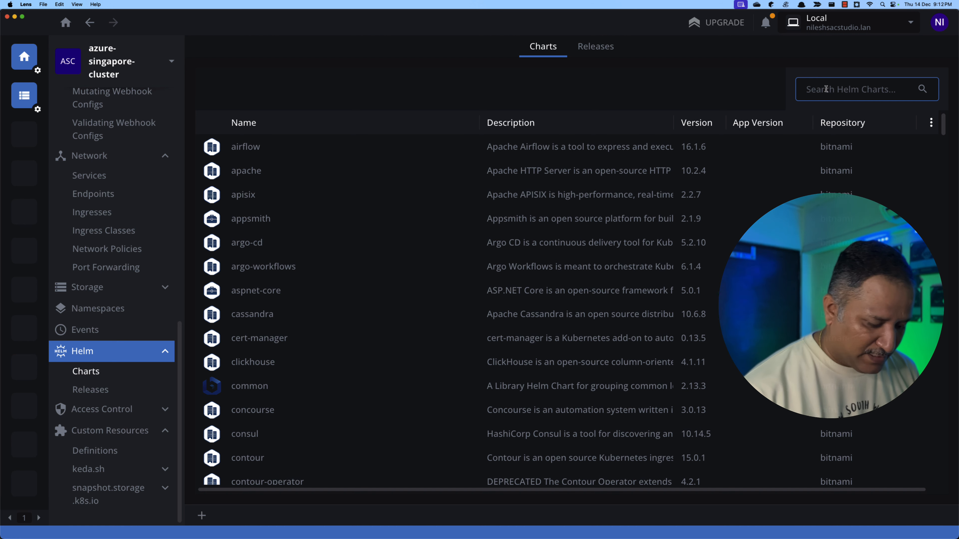
{"action": "type", "text": "keda"}
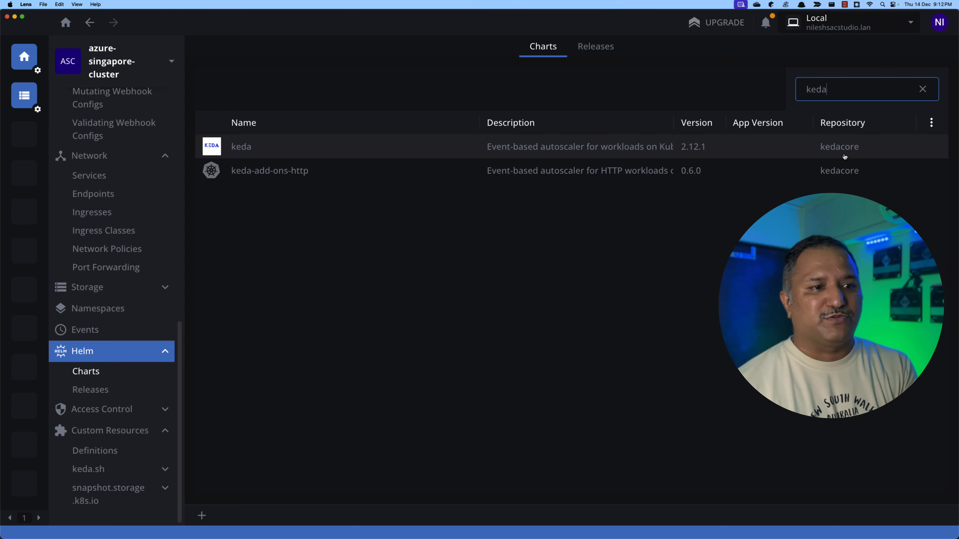
{"action": "left_click", "coordinate": [289, 150]}
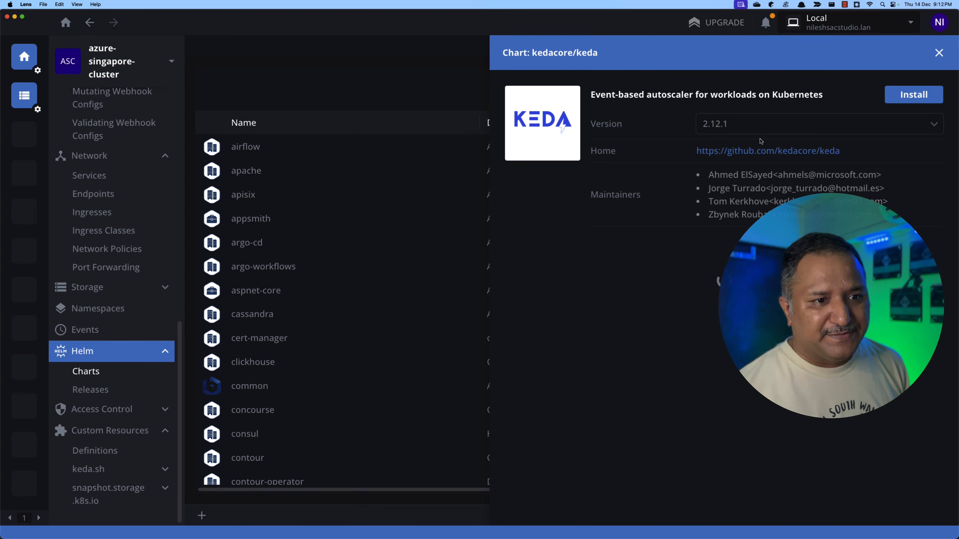
- Examine the keda chart's available versions, then read its installation notes, configuration parameters and security context settings
{"action": "left_click", "coordinate": [791, 128]}
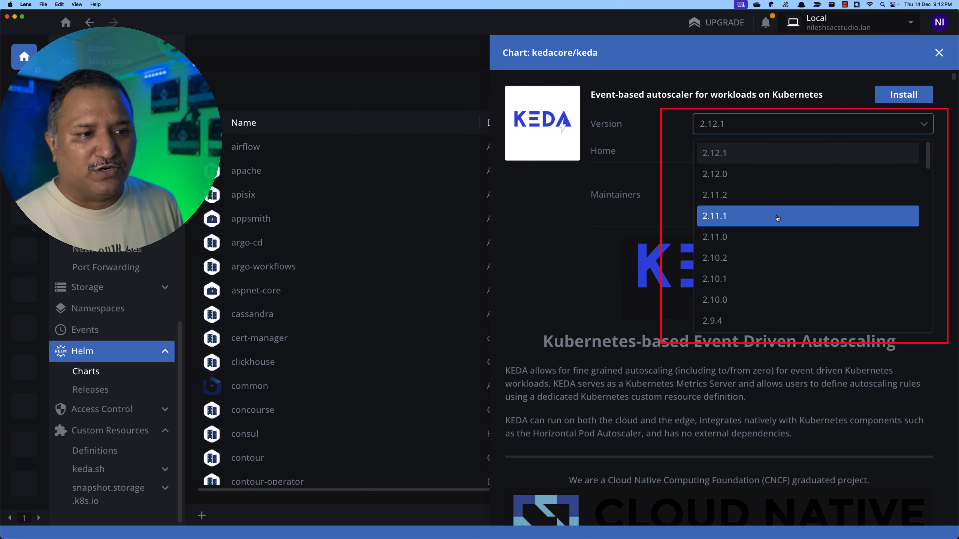
{"action": "left_click", "coordinate": [768, 131]}
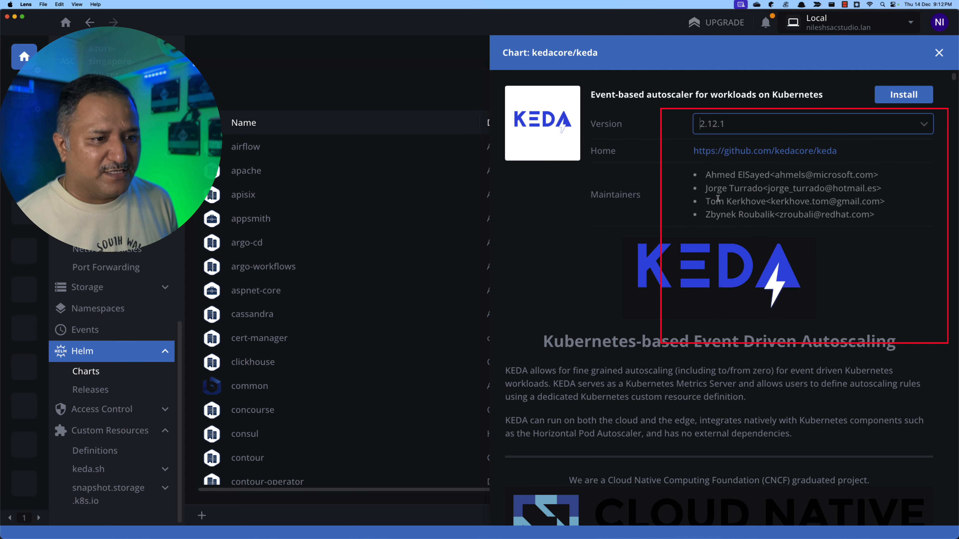
{"action": "scroll", "coordinate": [578, 257], "scroll_direction": "down", "scroll_amount": 2}
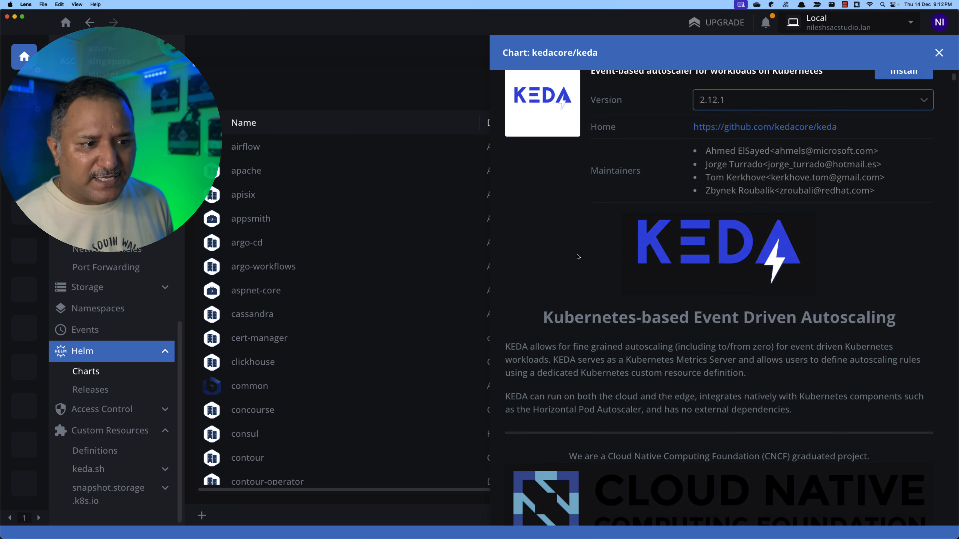
{"action": "scroll", "coordinate": [578, 257], "scroll_direction": "down", "scroll_amount": 10}
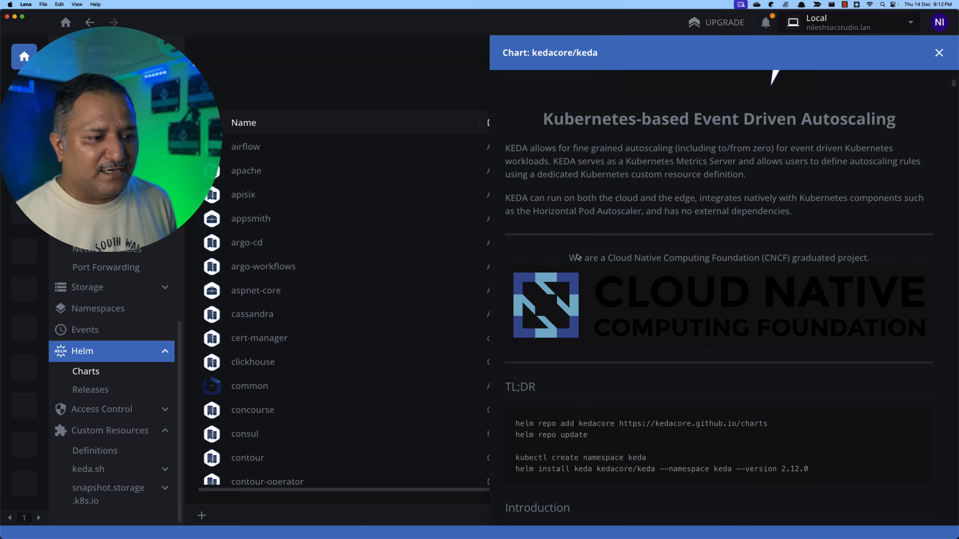
{"action": "scroll", "coordinate": [577, 257], "scroll_direction": "down", "scroll_amount": 6}
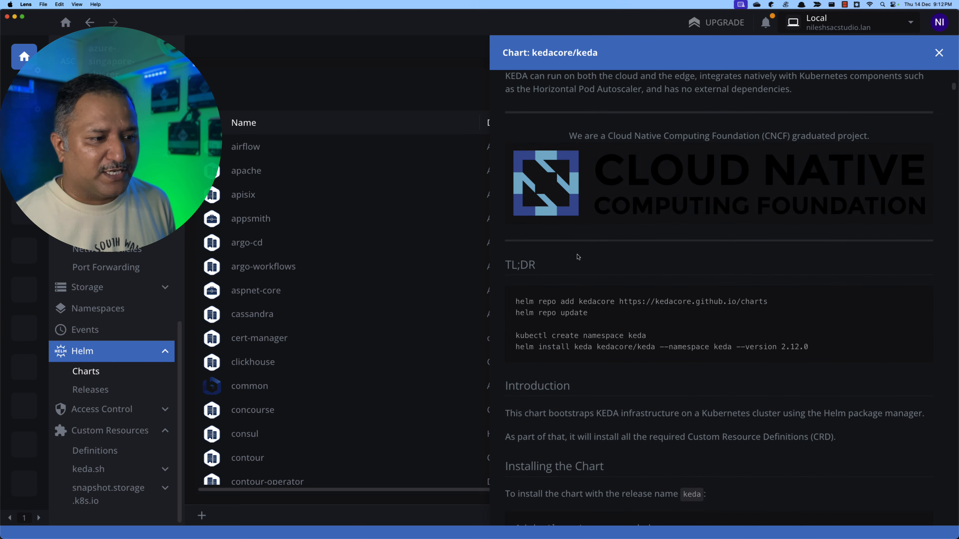
{"action": "scroll", "coordinate": [578, 257], "scroll_direction": "down", "scroll_amount": 4}
{"action": "scroll", "coordinate": [578, 257], "scroll_direction": "down", "scroll_amount": 20}
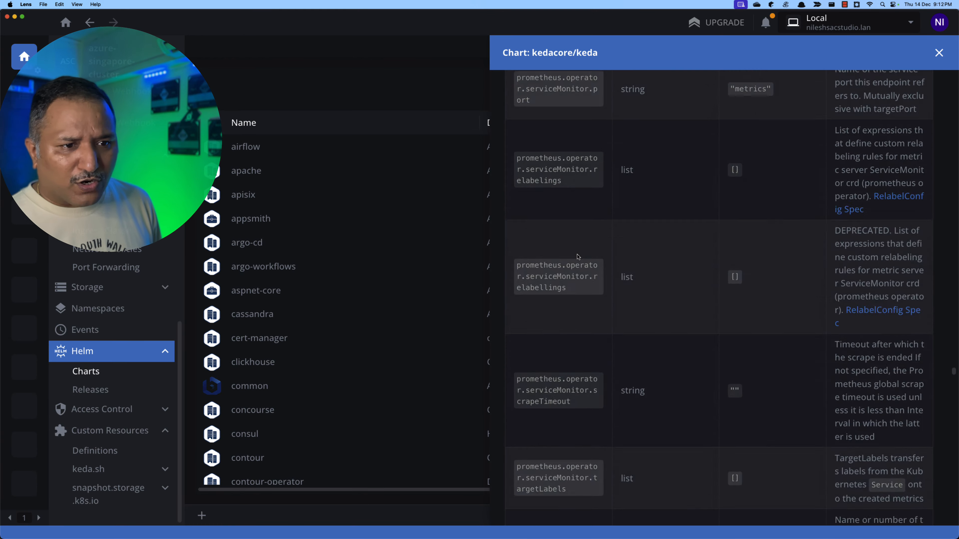
{"action": "scroll", "coordinate": [577, 257], "scroll_direction": "up", "scroll_amount": 15}
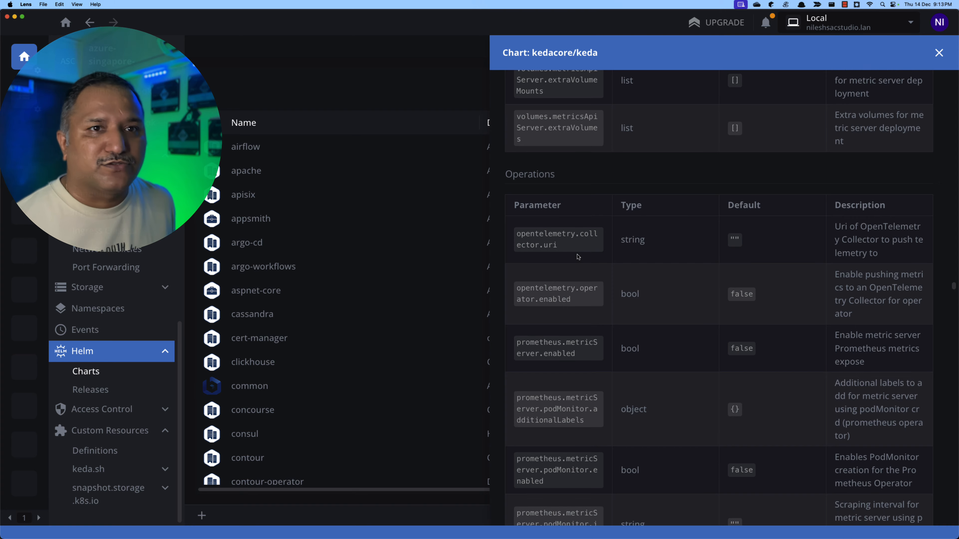
{"action": "scroll", "coordinate": [578, 257], "scroll_direction": "down", "scroll_amount": 10}
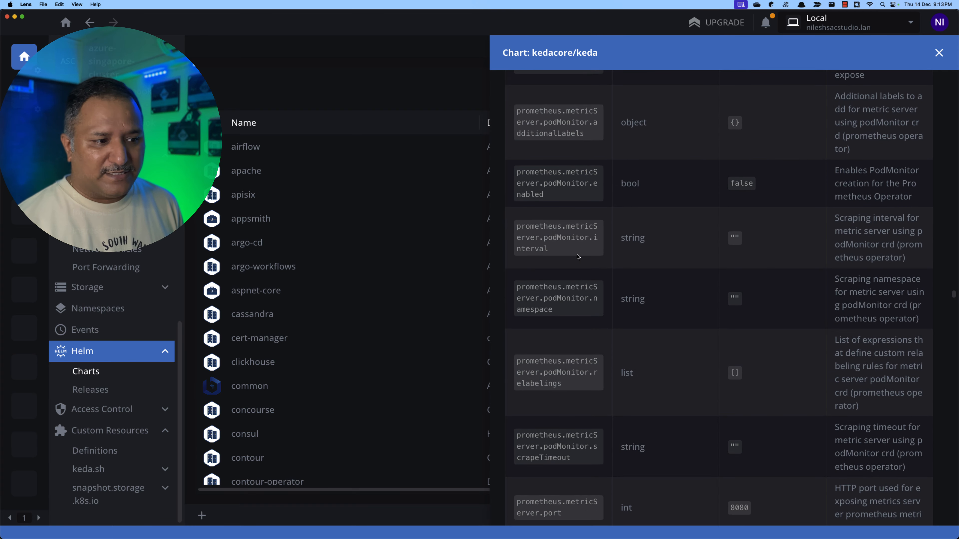
{"action": "scroll", "coordinate": [577, 257], "scroll_direction": "down", "scroll_amount": 15}
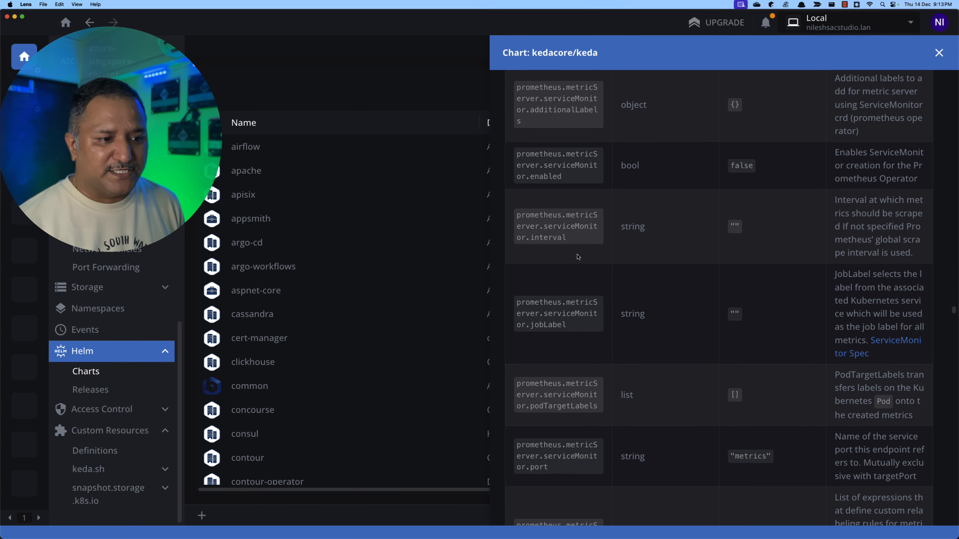
{"action": "scroll", "coordinate": [577, 257], "scroll_direction": "down", "scroll_amount": 8}
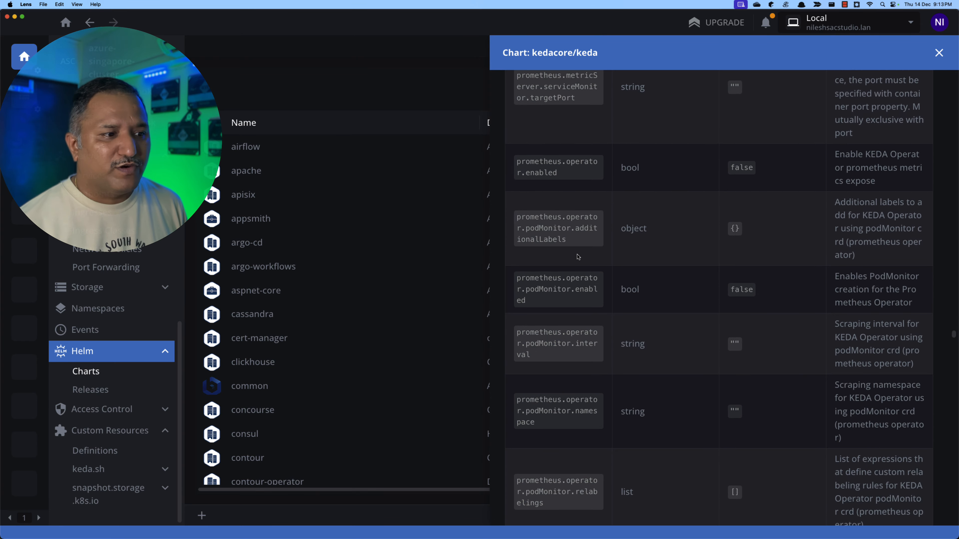
{"action": "scroll", "coordinate": [561, 360], "scroll_direction": "down", "scroll_amount": 10}
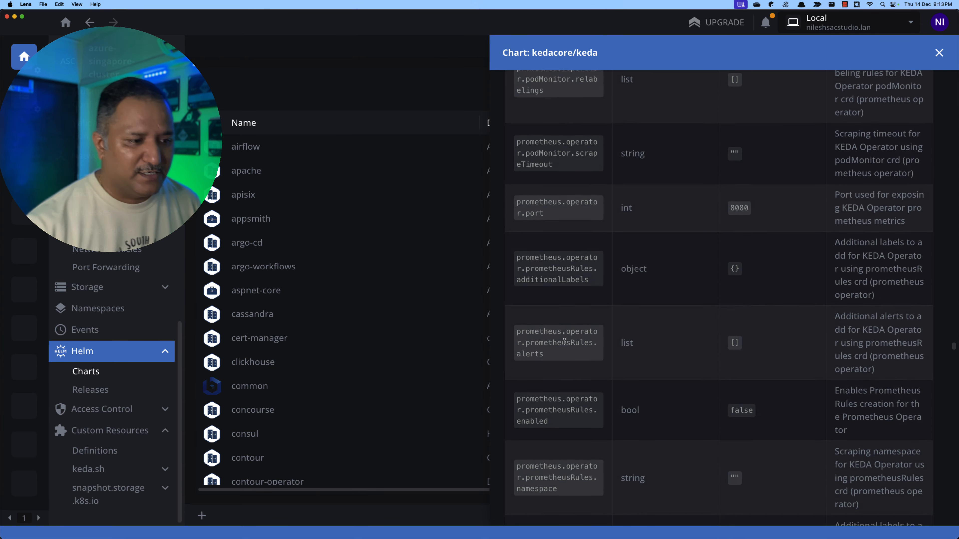
{"action": "scroll", "coordinate": [564, 342], "scroll_direction": "down", "scroll_amount": 15}
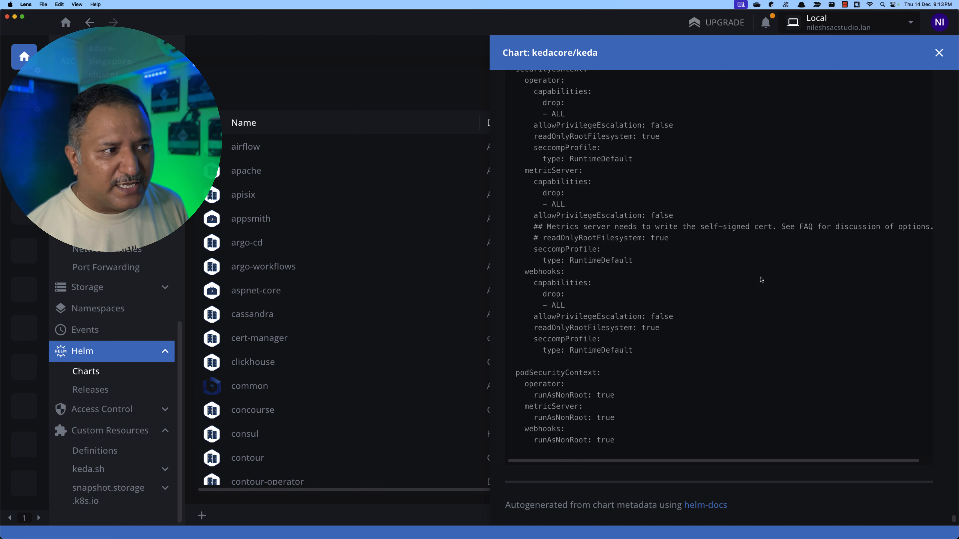
- Start a Helm installation of the kedacore/keda chart and enlarge the install editor
{"action": "scroll", "coordinate": [741, 244], "scroll_direction": "up", "scroll_amount": 20}
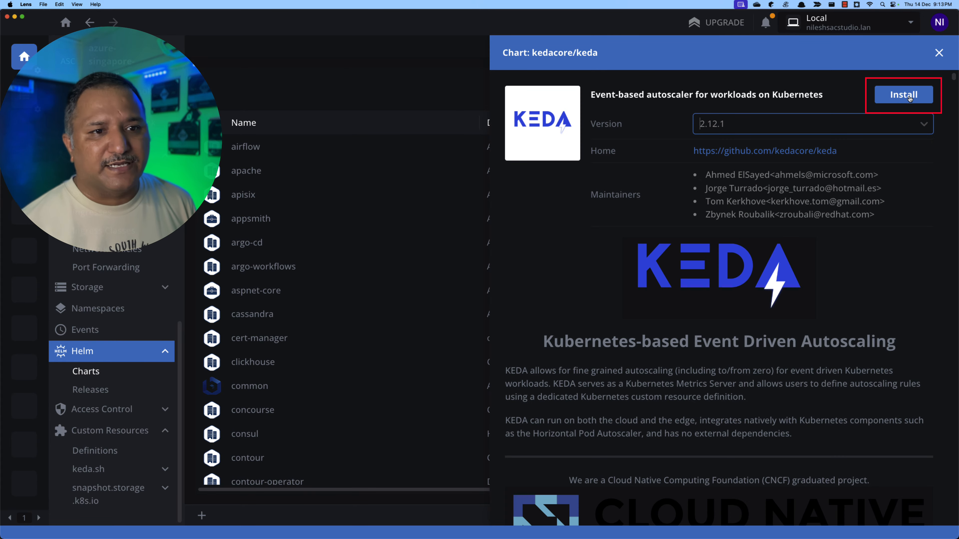
{"action": "left_click", "coordinate": [909, 99]}
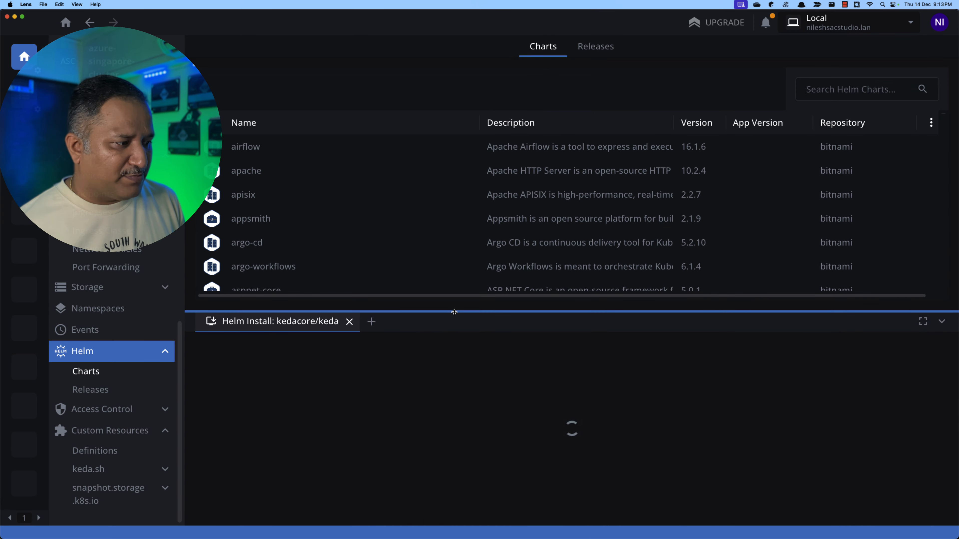
{"action": "left_click_drag", "start_coordinate": [450, 311], "coordinate": [450, 208]}
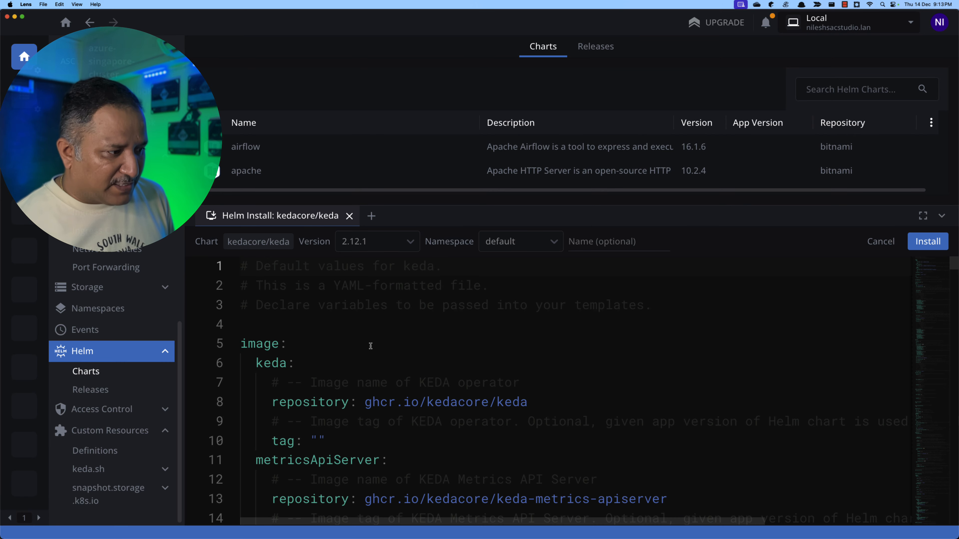
- Review the chart version and namespace options for the kedacore/keda installation and set the release name to keda
{"action": "scroll", "coordinate": [370, 346], "scroll_direction": "down", "scroll_amount": 2}
{"action": "scroll", "coordinate": [370, 346], "scroll_direction": "down", "scroll_amount": 2}
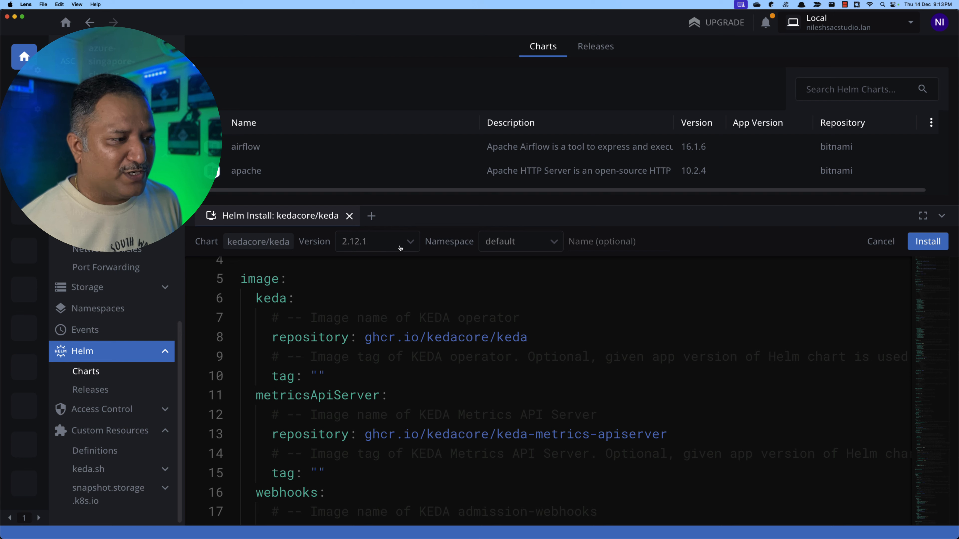
{"action": "left_click", "coordinate": [411, 243]}
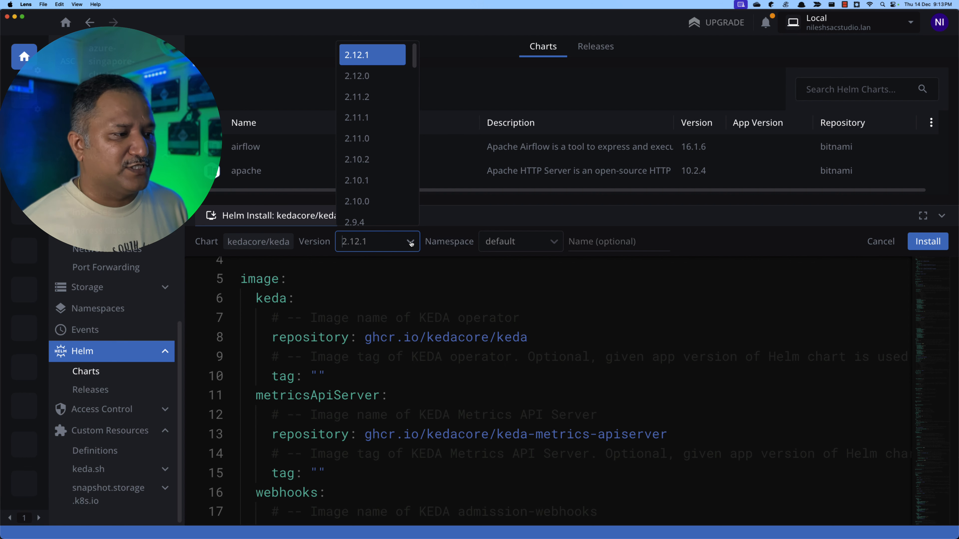
{"action": "left_click", "coordinate": [411, 244]}
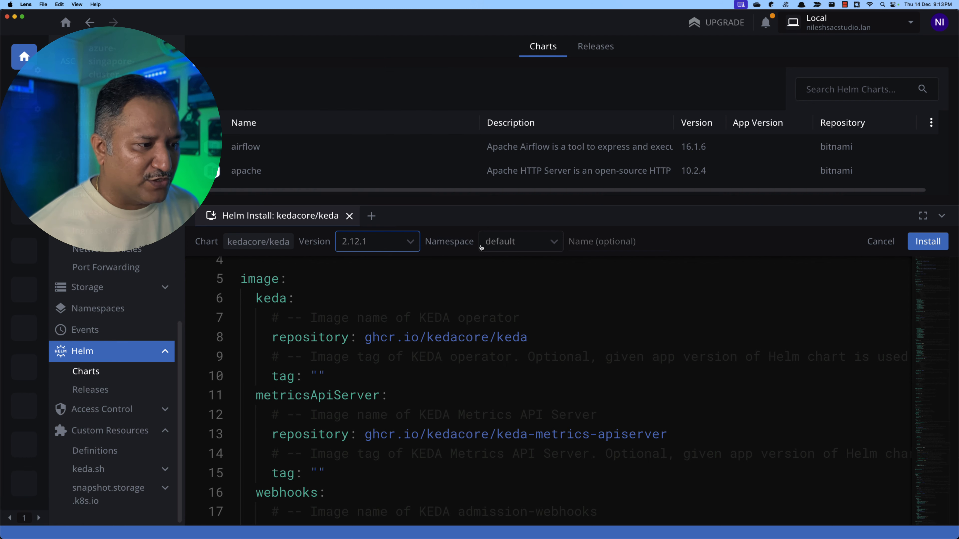
{"action": "left_click", "coordinate": [551, 243]}
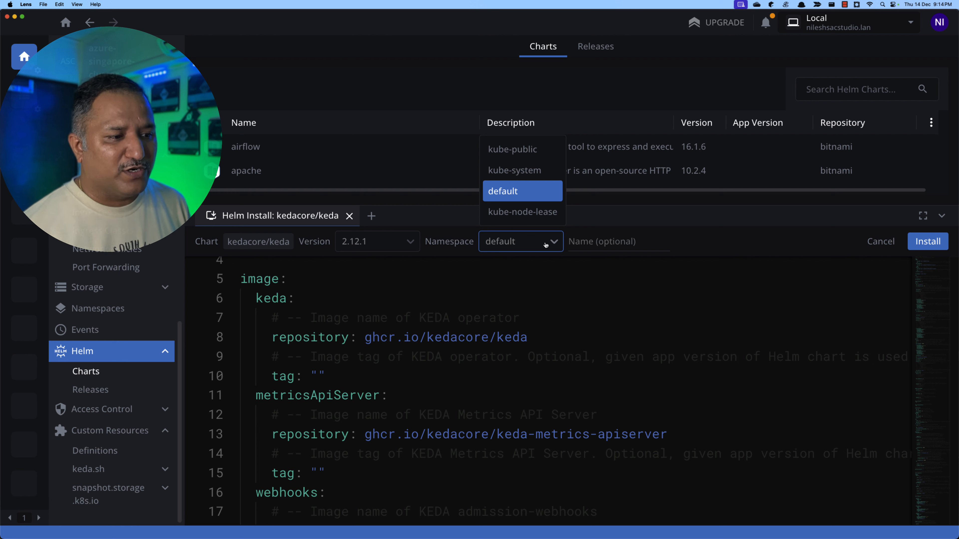
{"action": "left_click", "coordinate": [546, 245]}
{"action": "left_click", "coordinate": [588, 241]}
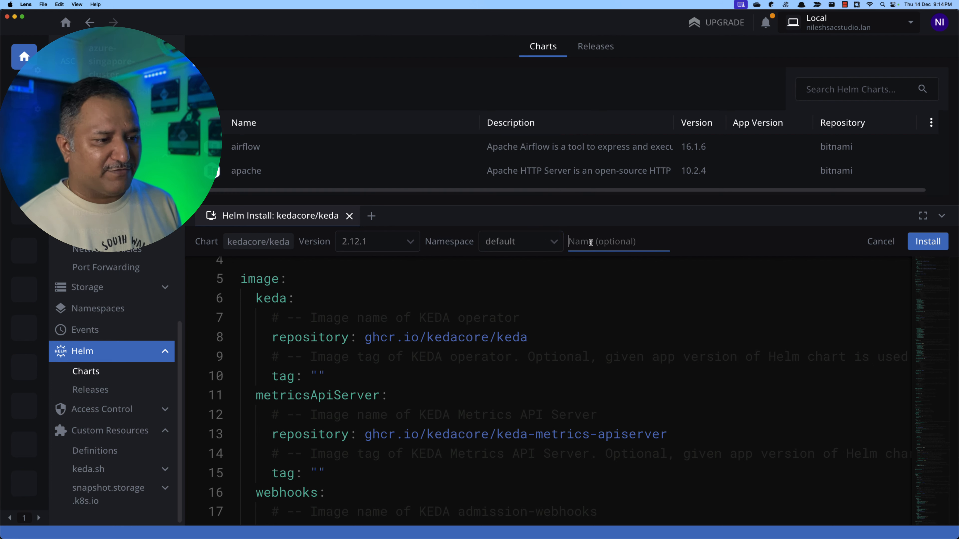
{"action": "type", "text": "keda"}
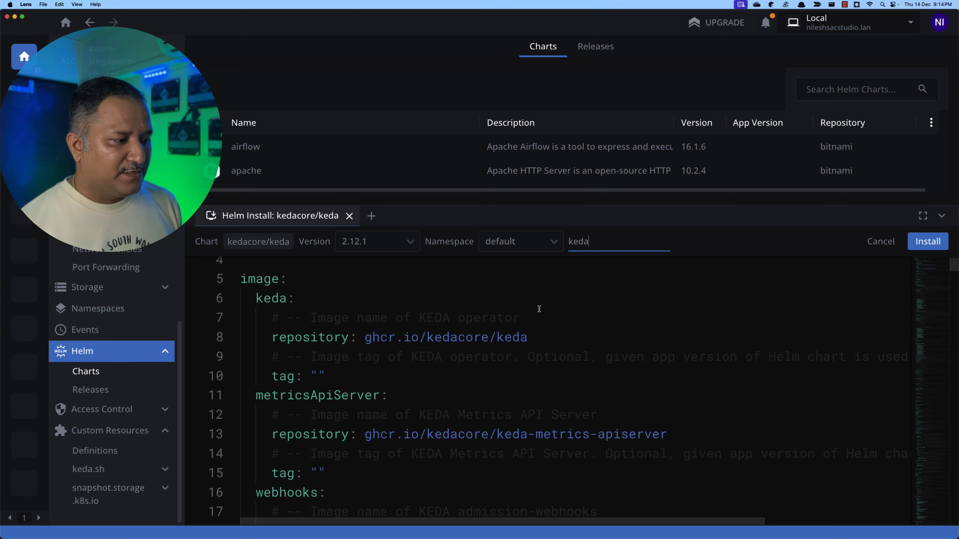
- Examine the keda chart's default values, including the image, operator, probe, pod disruption budget and annotation settings
{"action": "scroll", "coordinate": [538, 308], "scroll_direction": "down", "scroll_amount": 3}
{"action": "scroll", "coordinate": [539, 309], "scroll_direction": "down", "scroll_amount": 8}
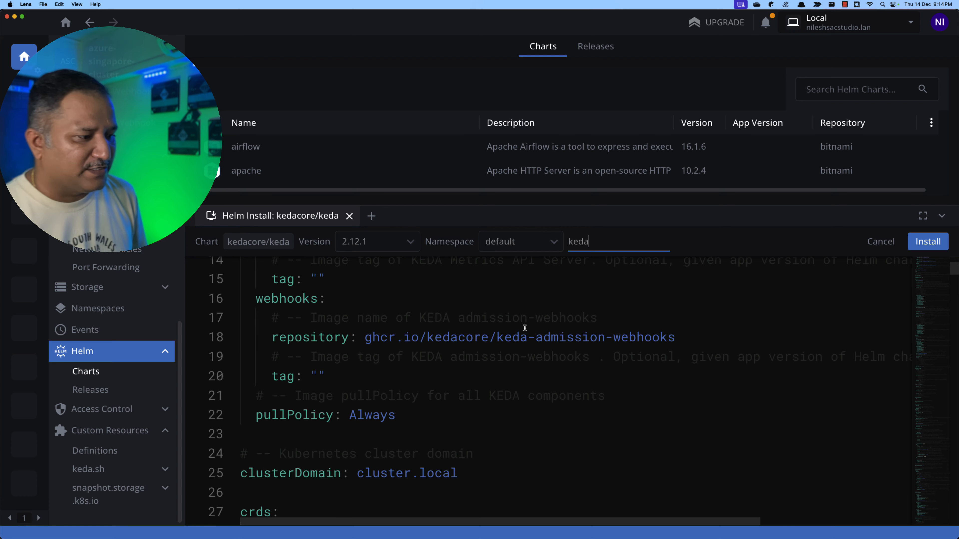
{"action": "scroll", "coordinate": [525, 328], "scroll_direction": "down", "scroll_amount": 8}
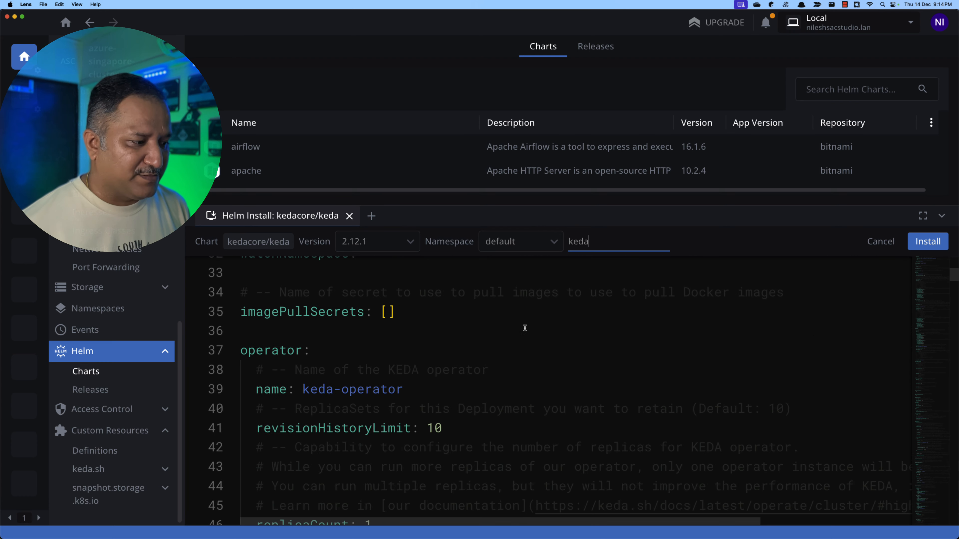
{"action": "scroll", "coordinate": [492, 366], "scroll_direction": "down", "scroll_amount": 10}
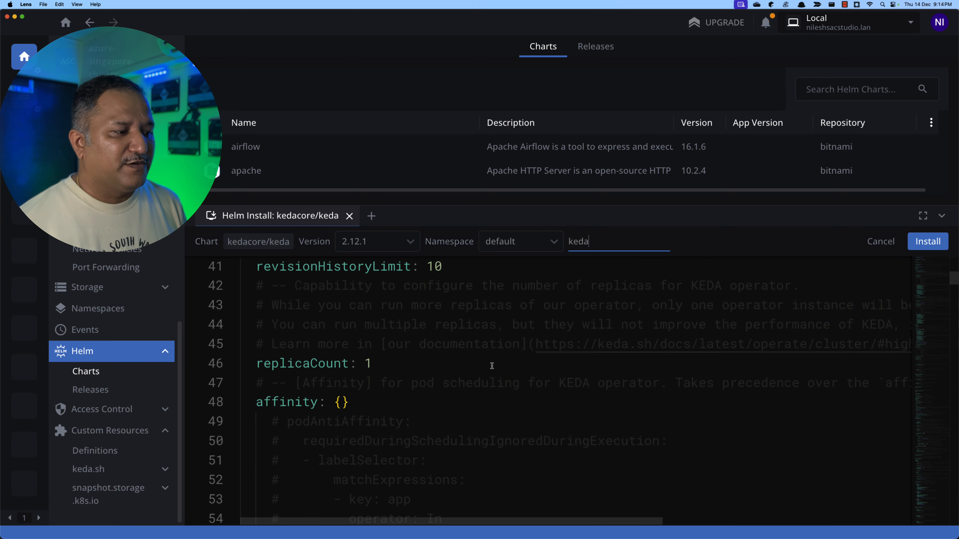
{"action": "scroll", "coordinate": [492, 365], "scroll_direction": "down", "scroll_amount": 20}
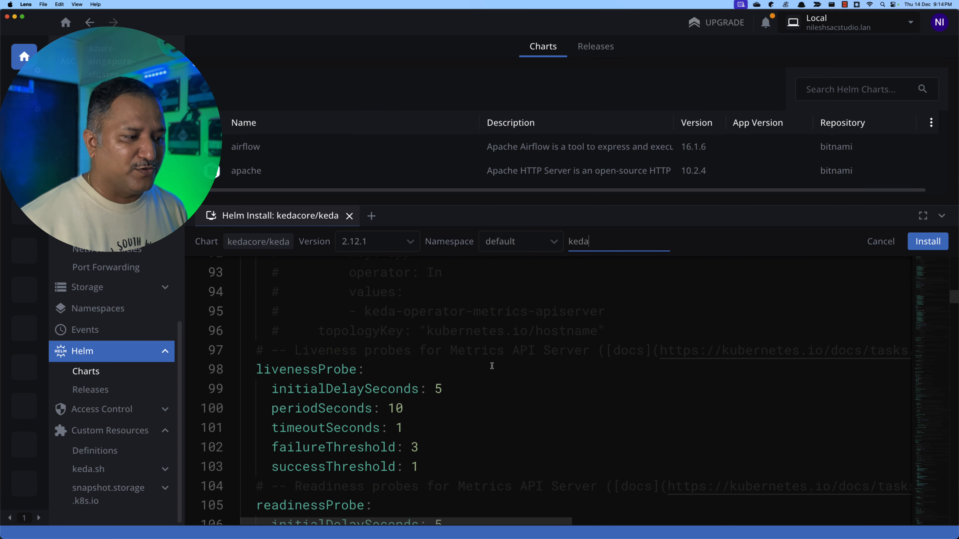
{"action": "scroll", "coordinate": [492, 366], "scroll_direction": "down", "scroll_amount": 13}
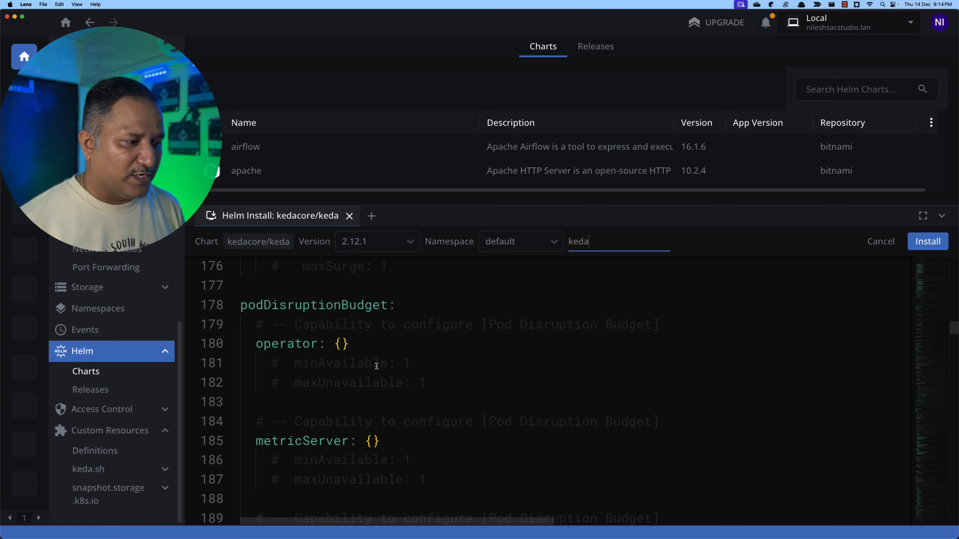
{"action": "left_click", "coordinate": [342, 343]}
{"action": "scroll", "coordinate": [437, 386], "scroll_direction": "down", "scroll_amount": 12}
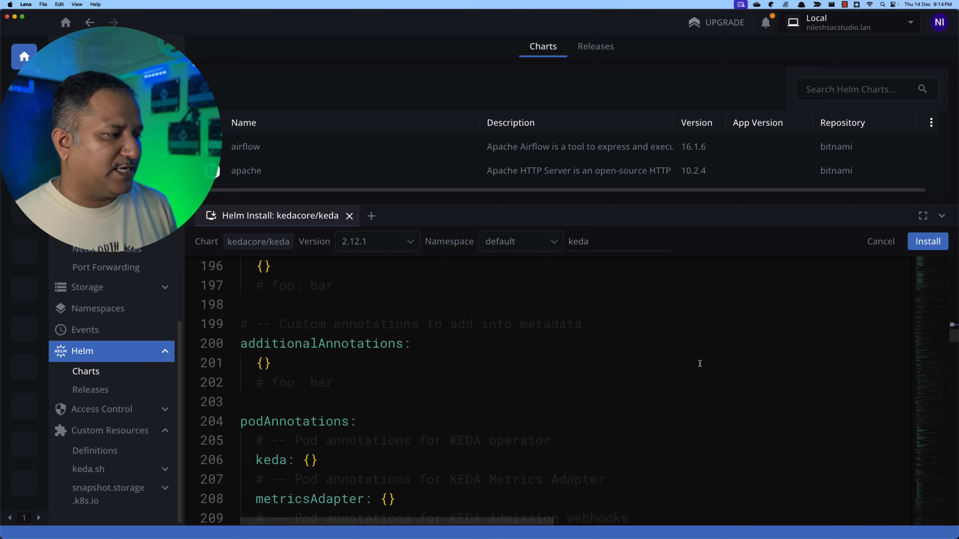
- Try to install kedacore/keda 2.12.1 in the default namespace under the release name keda, and dismiss the resulting notification
{"action": "left_click", "coordinate": [597, 243]}
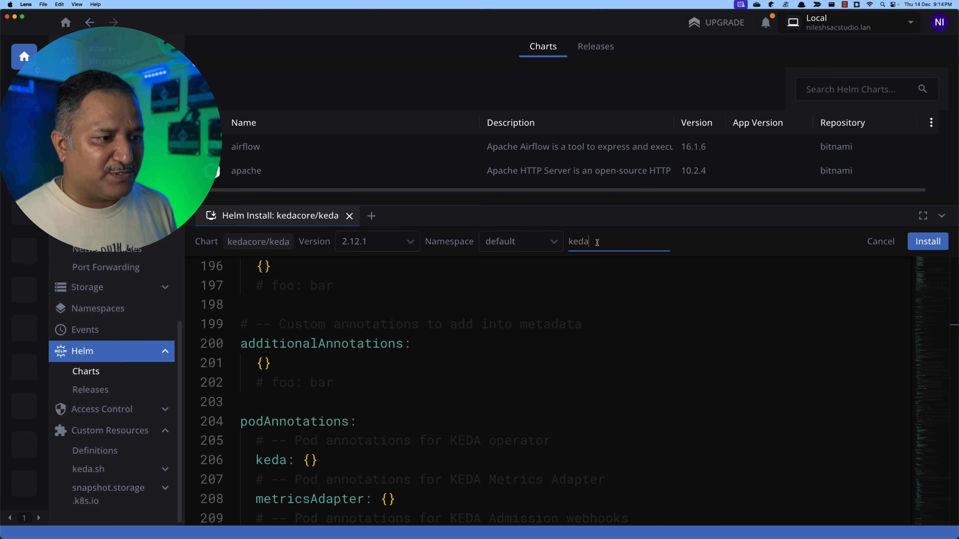
{"action": "left_click", "coordinate": [915, 248]}
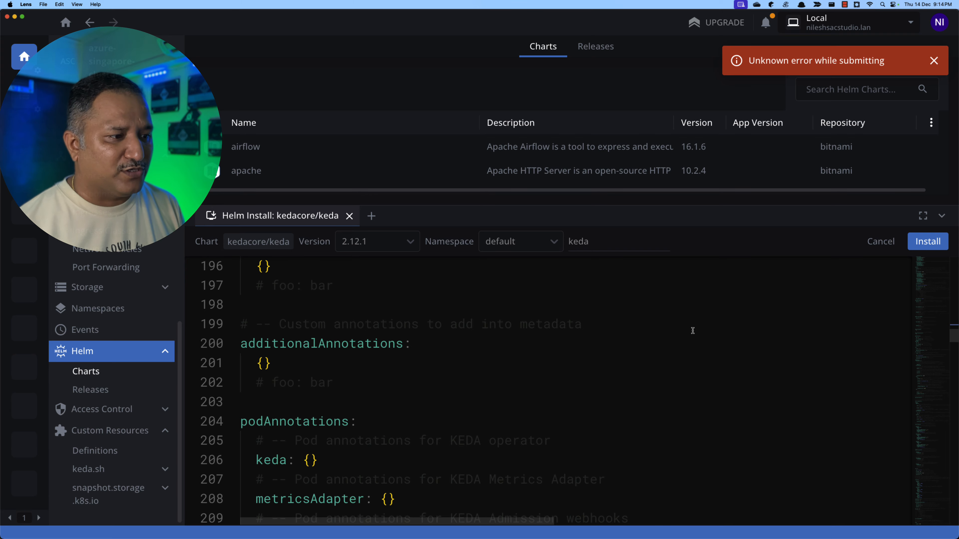
{"action": "scroll", "coordinate": [704, 334], "scroll_direction": "up", "scroll_amount": 20}
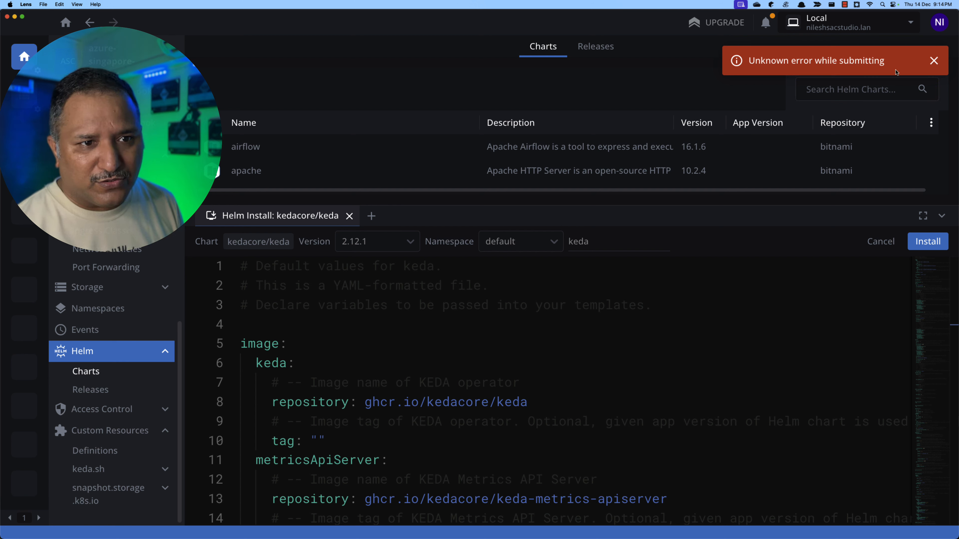
{"action": "left_click", "coordinate": [933, 61]}
- Clear the release name and install kedacore/keda version 2.12.1 in the default namespace
{"action": "left_click", "coordinate": [604, 243]}
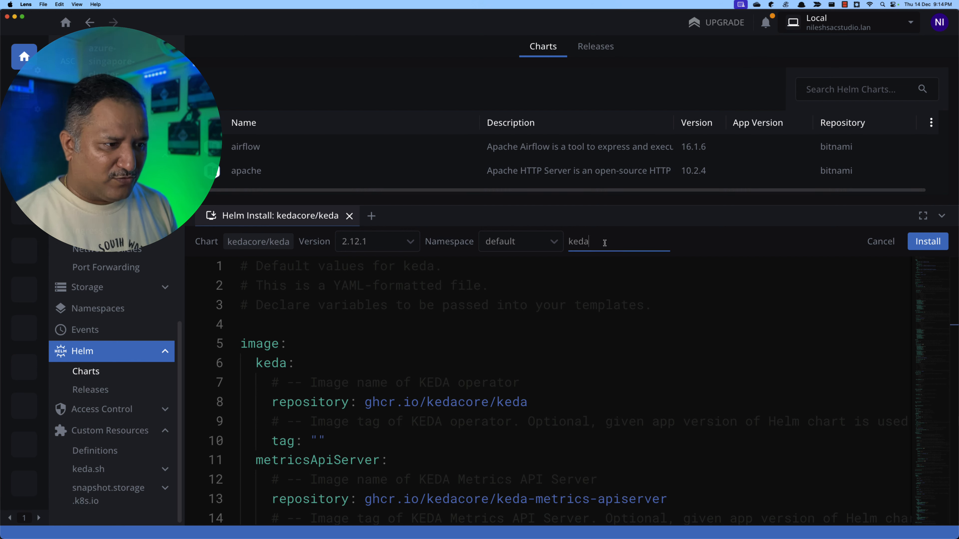
{"action": "key", "text": "BackSpace"}
{"action": "key", "text": "BackSpace"}
{"action": "key", "text": "BackSpace"}
{"action": "key", "text": "BackSpace"}
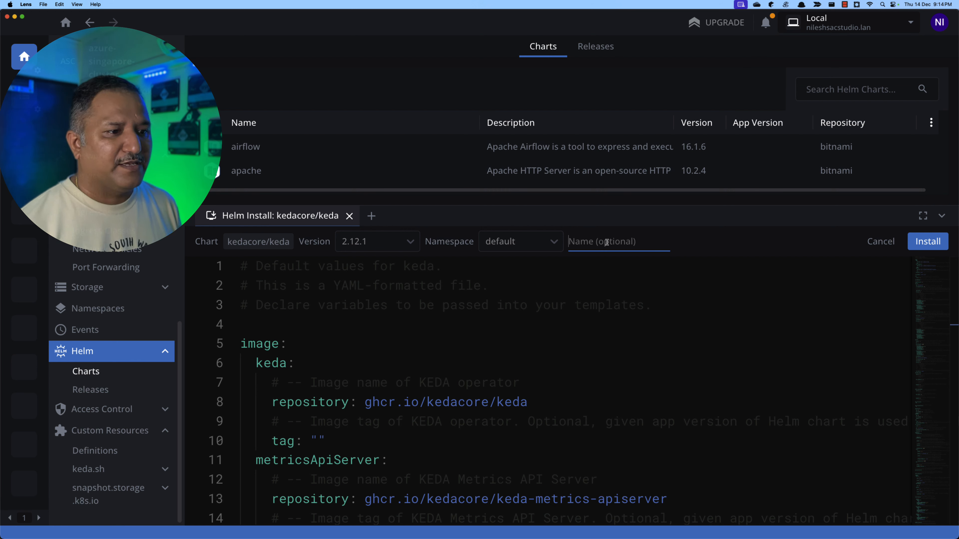
{"action": "left_click", "coordinate": [924, 246]}
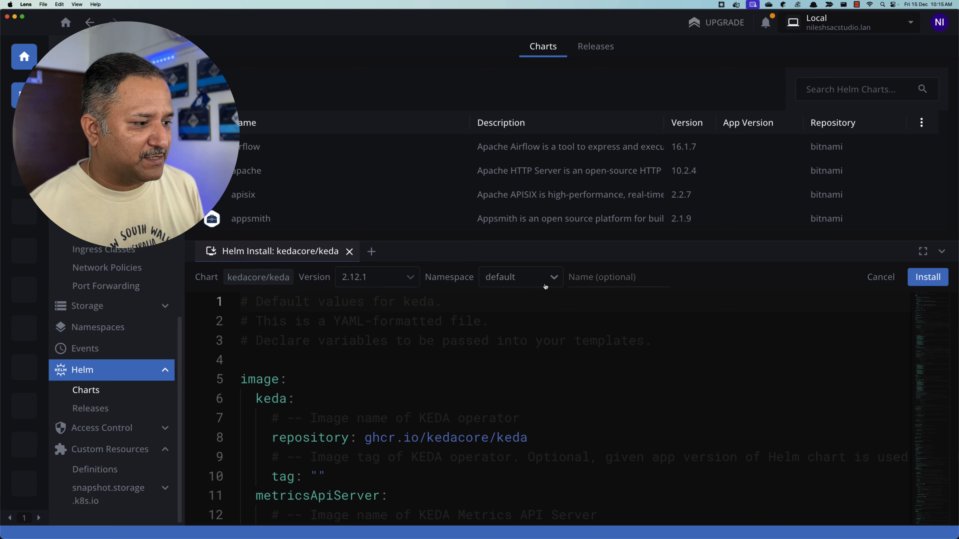
{"action": "left_click", "coordinate": [919, 282]}
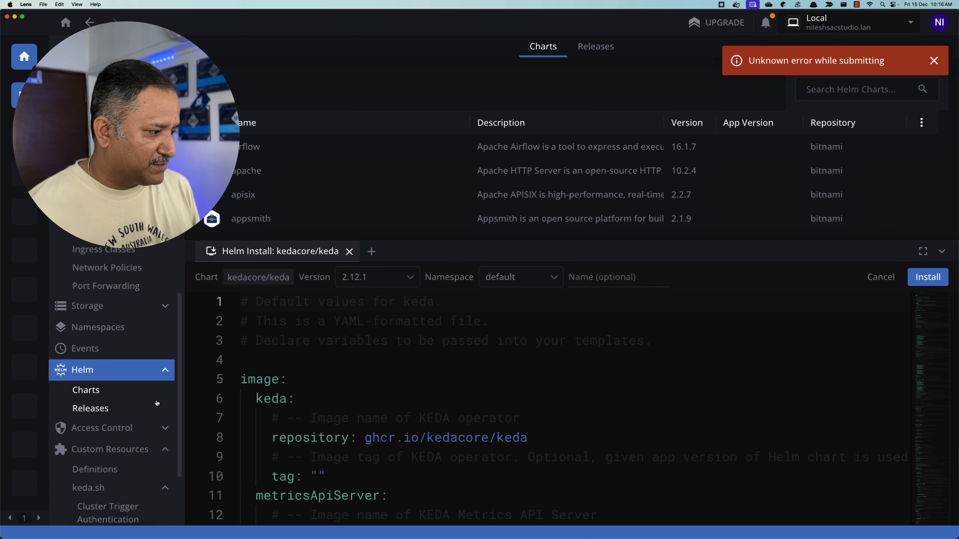
- Check the cluster's Helm releases for the keda installation and dismiss the error notification
{"action": "left_click", "coordinate": [92, 409]}
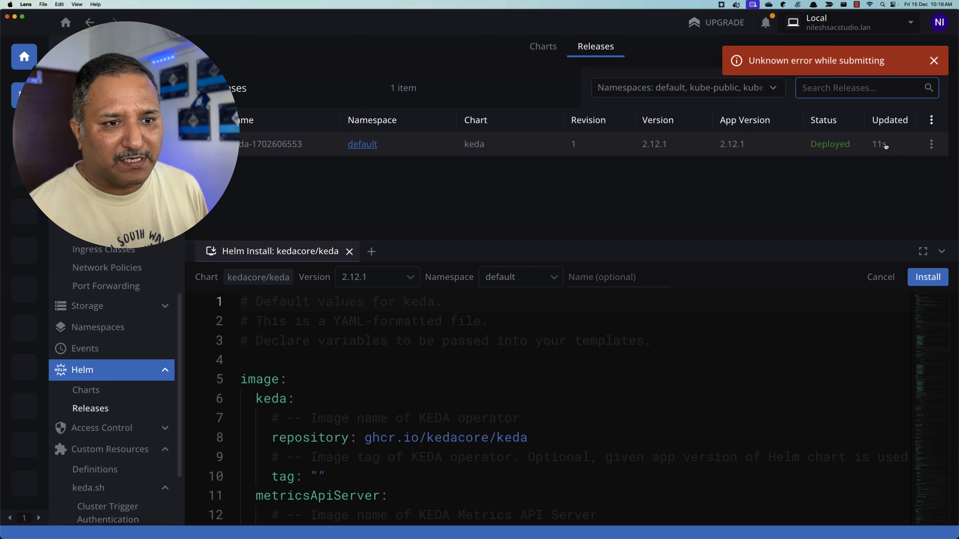
{"action": "left_click", "coordinate": [934, 62]}
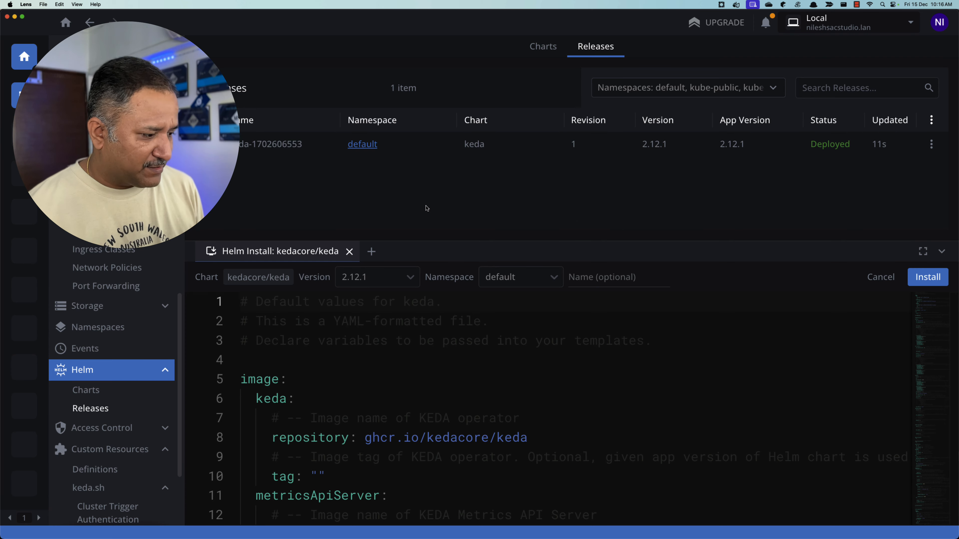
- Switch to the Azure portal and refresh the namespaces and workload deployments of azure-singapore-cluster to check for KEDA
{"action": "key", "text": "super+Tab"}
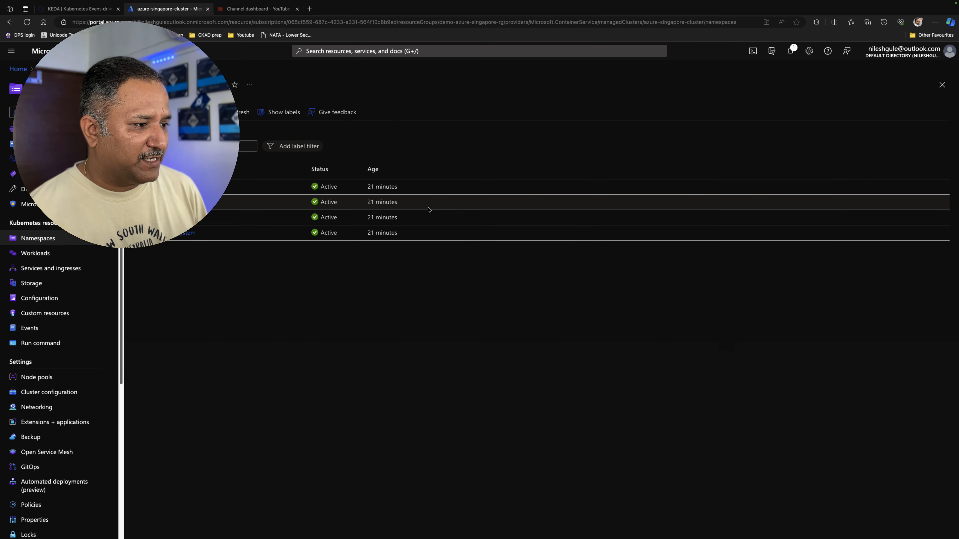
{"action": "left_click", "coordinate": [239, 112]}
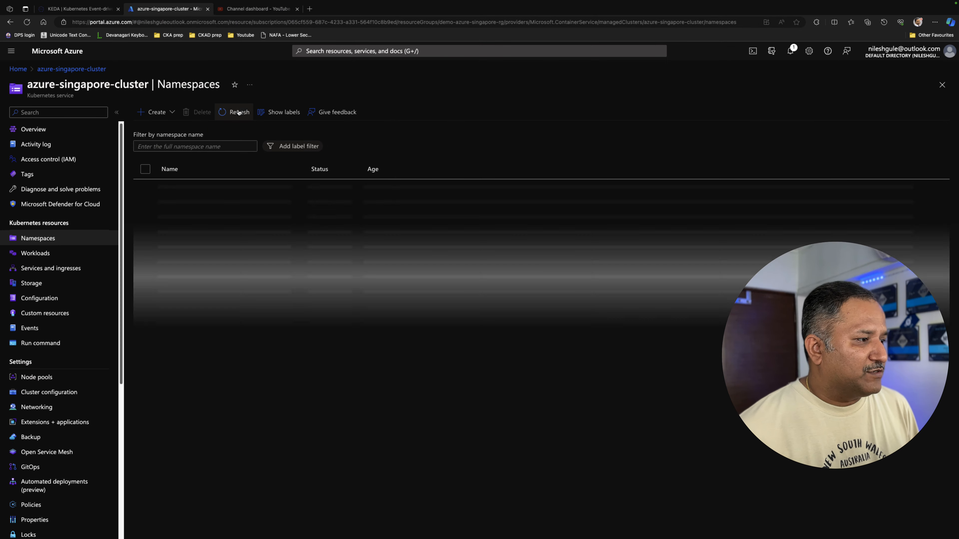
{"action": "left_click", "coordinate": [46, 255]}
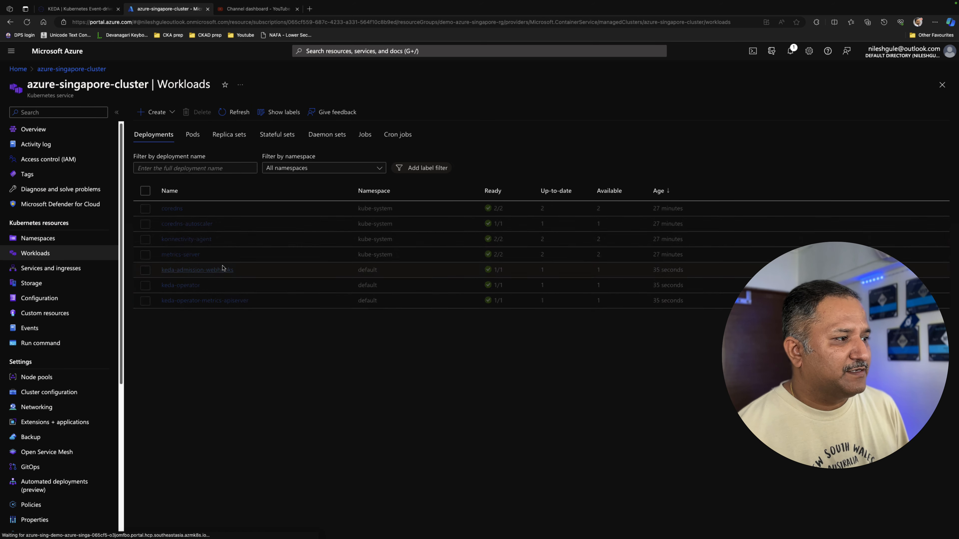
{"action": "left_click", "coordinate": [229, 113]}
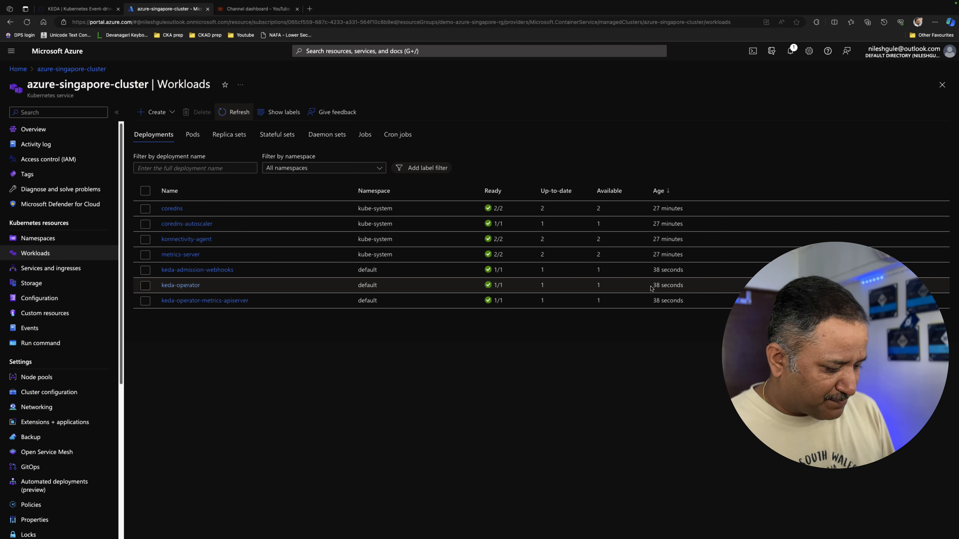
- Switch back to Lens and examine the cluster's pods and deployments for the KEDA components
{"action": "key", "text": "super+Tab"}
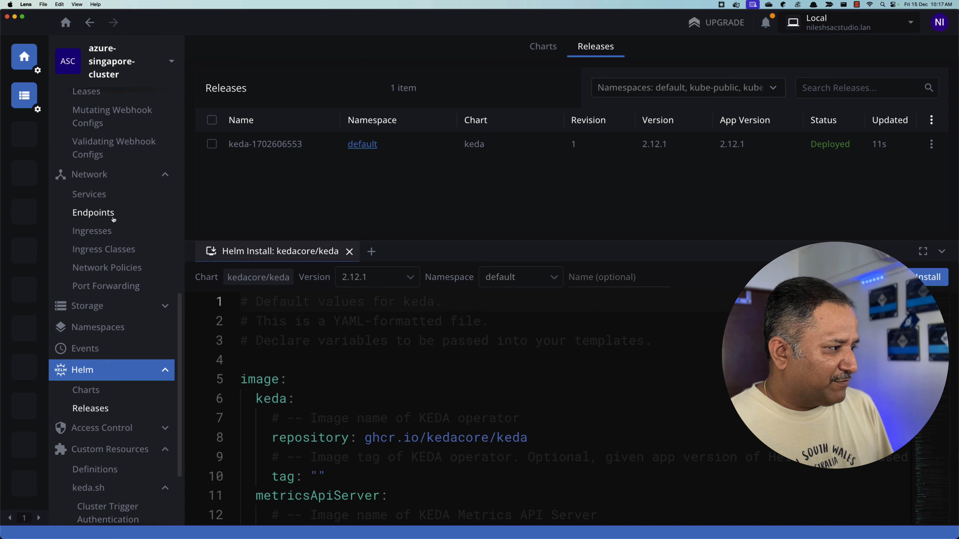
{"action": "scroll", "coordinate": [106, 209], "scroll_direction": "up", "scroll_amount": 2}
{"action": "scroll", "coordinate": [106, 210], "scroll_direction": "up", "scroll_amount": 10}
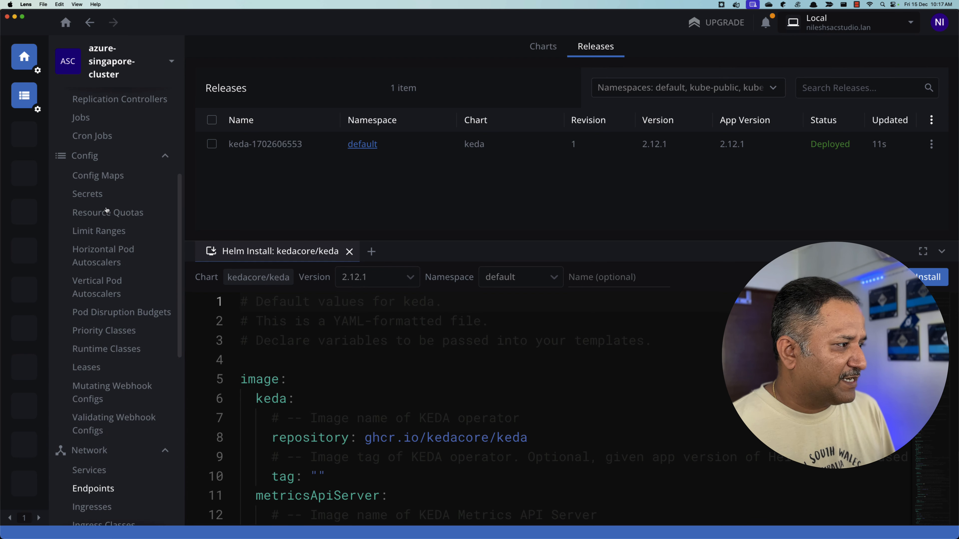
{"action": "scroll", "coordinate": [106, 210], "scroll_direction": "up", "scroll_amount": 2}
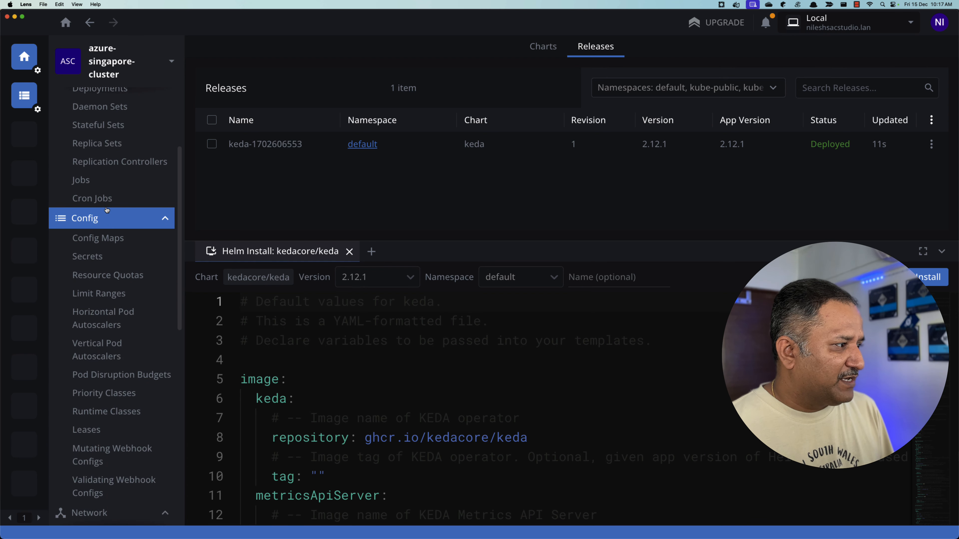
{"action": "scroll", "coordinate": [120, 215], "scroll_direction": "up", "scroll_amount": 4}
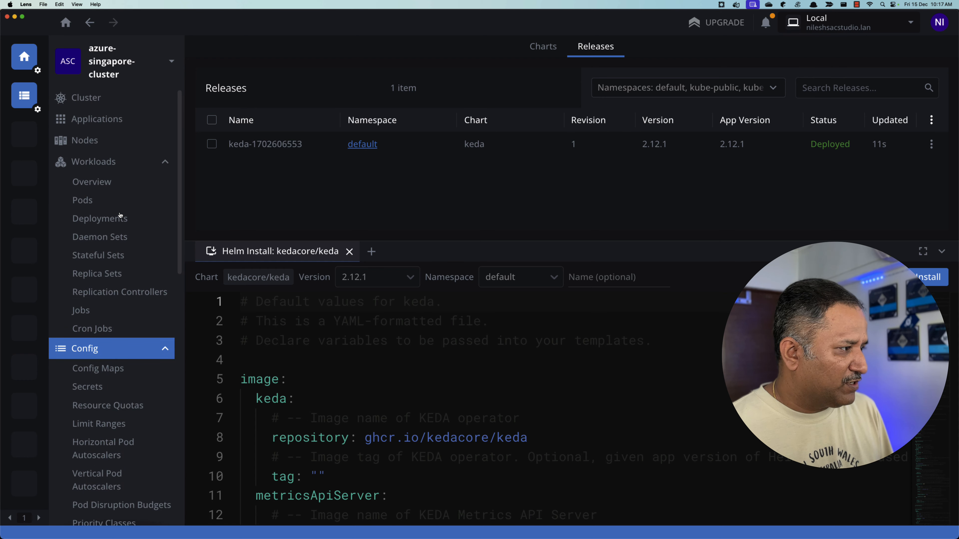
{"action": "left_click", "coordinate": [83, 200]}
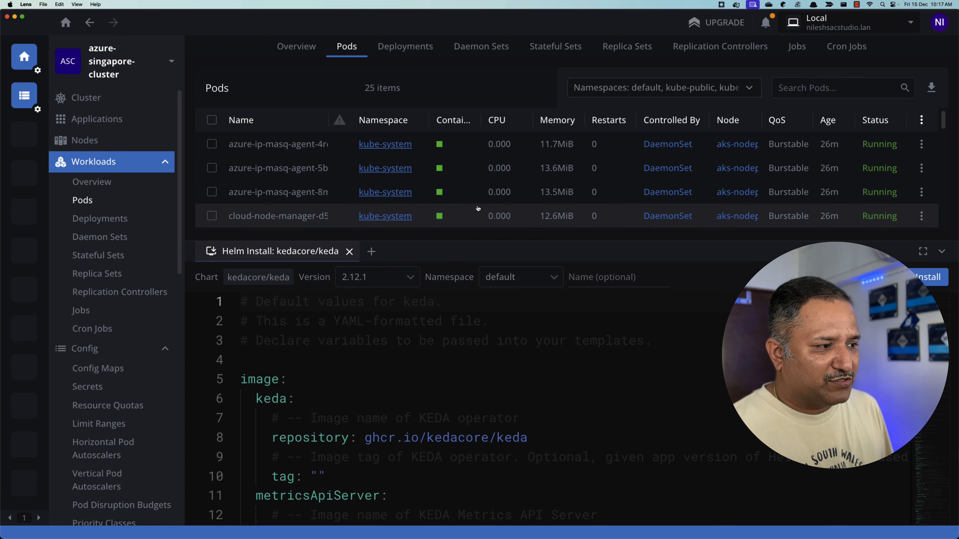
{"action": "scroll", "coordinate": [478, 209], "scroll_direction": "down", "scroll_amount": 10}
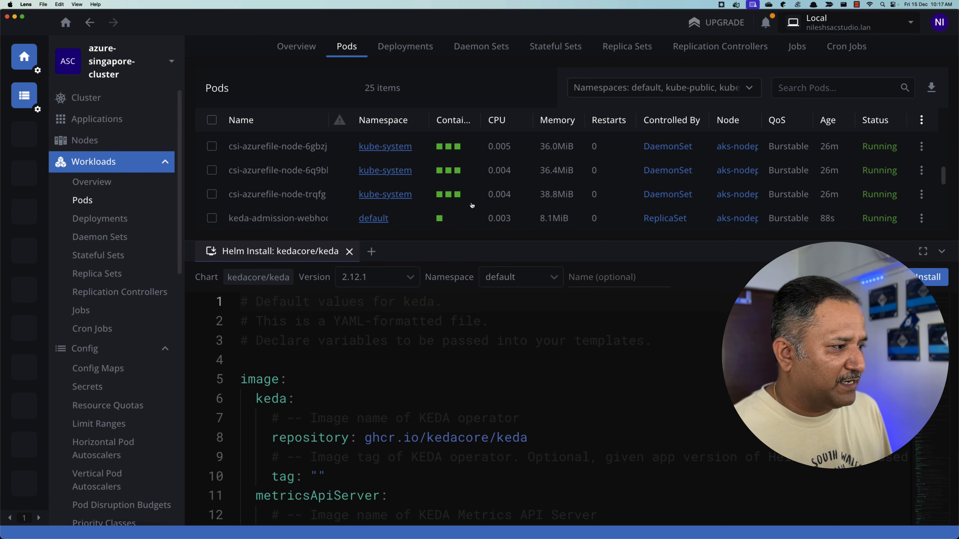
{"action": "scroll", "coordinate": [472, 206], "scroll_direction": "down", "scroll_amount": 3}
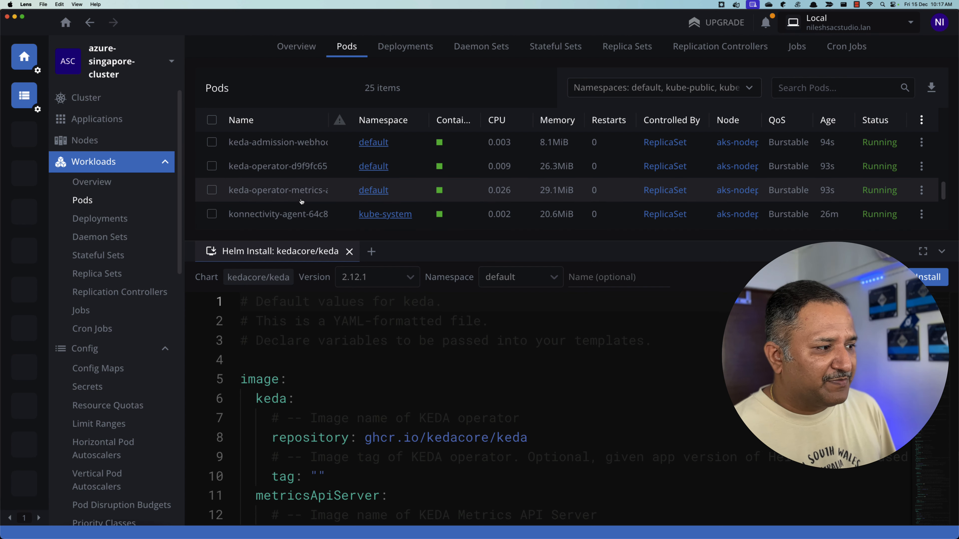
{"action": "scroll", "coordinate": [317, 201], "scroll_direction": "down", "scroll_amount": 3}
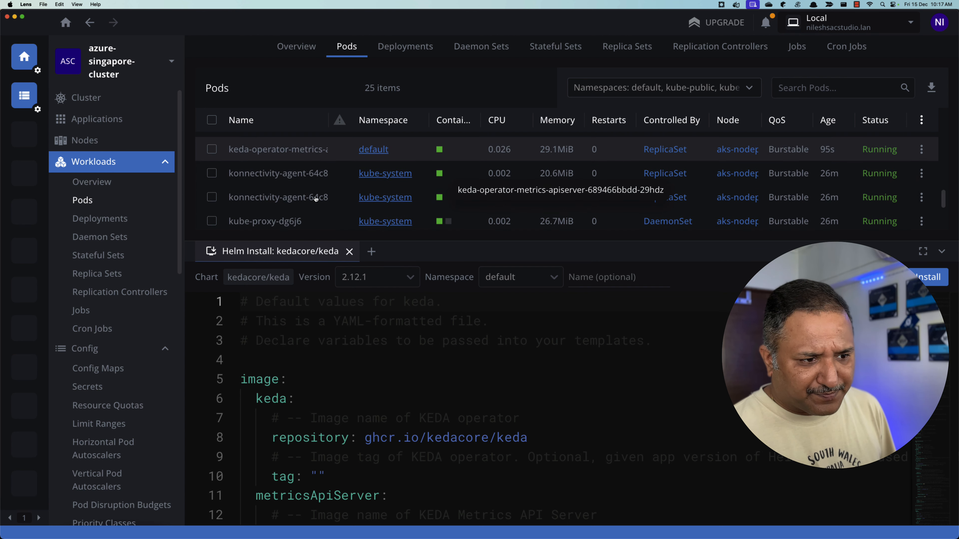
{"action": "scroll", "coordinate": [315, 199], "scroll_direction": "down", "scroll_amount": 2}
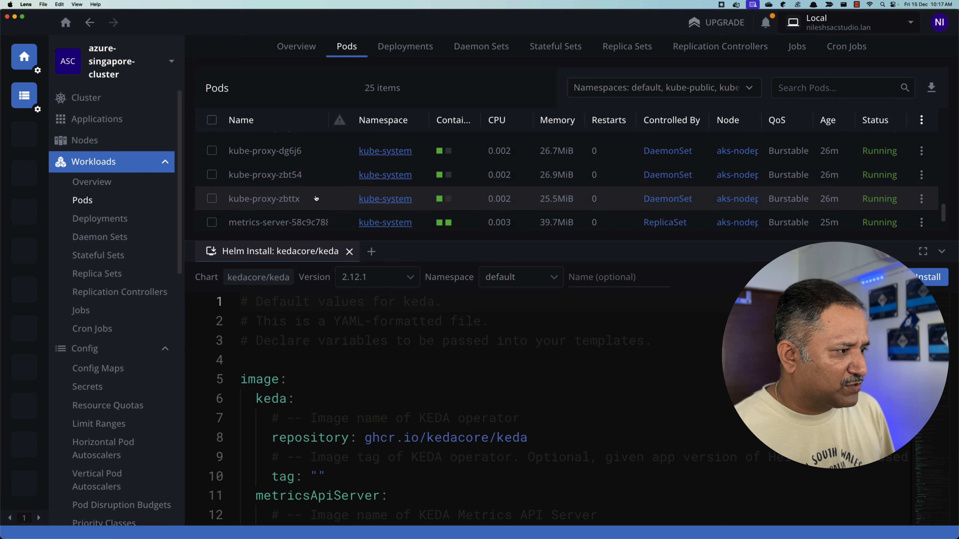
{"action": "left_click", "coordinate": [108, 221]}
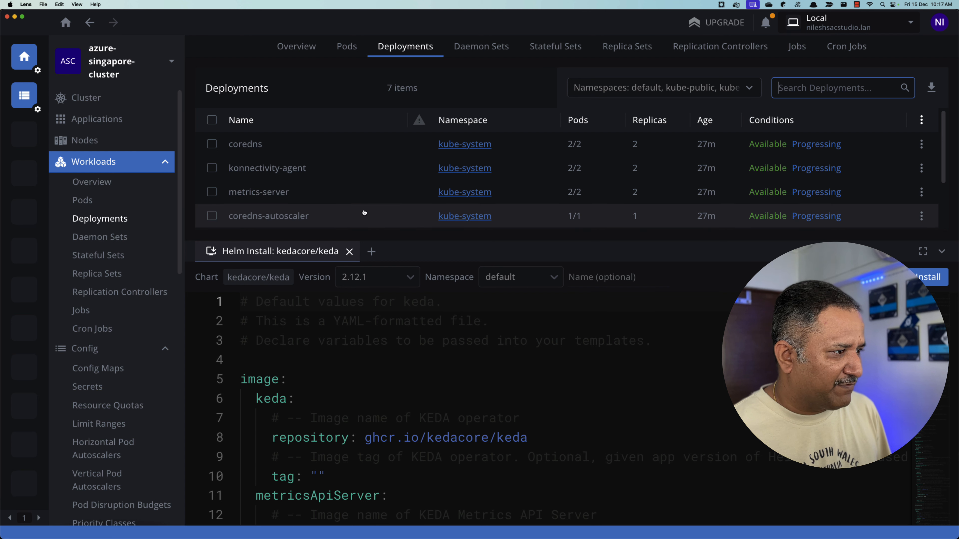
{"action": "scroll", "coordinate": [363, 212], "scroll_direction": "down", "scroll_amount": 3}
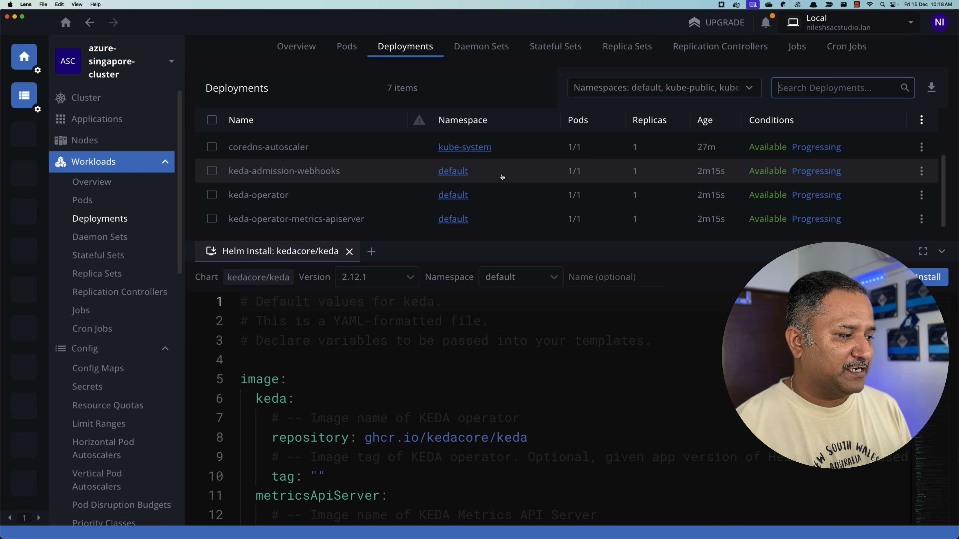
- Return to the list of available Helm charts
{"action": "scroll", "coordinate": [126, 355], "scroll_direction": "down", "scroll_amount": 5}
{"action": "scroll", "coordinate": [126, 355], "scroll_direction": "down", "scroll_amount": 6}
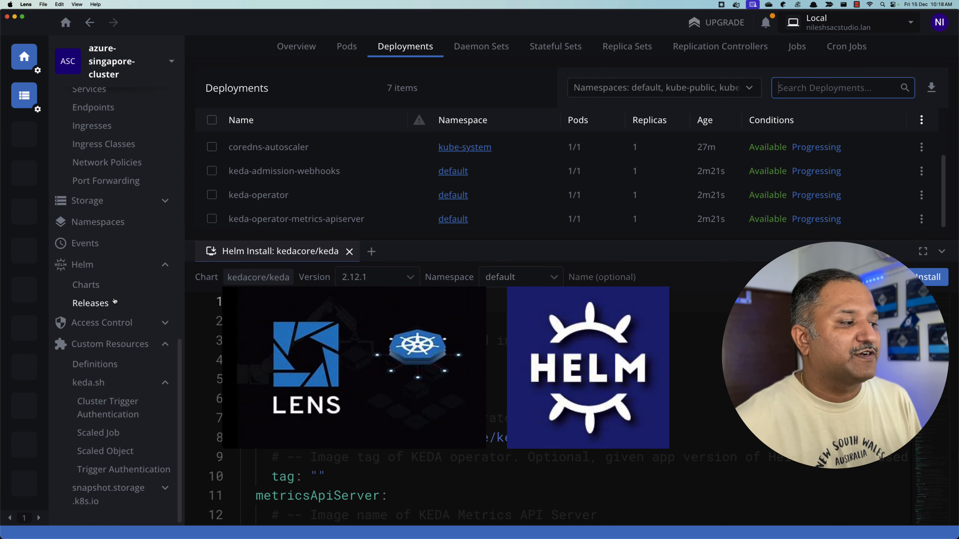
{"action": "left_click", "coordinate": [96, 289]}
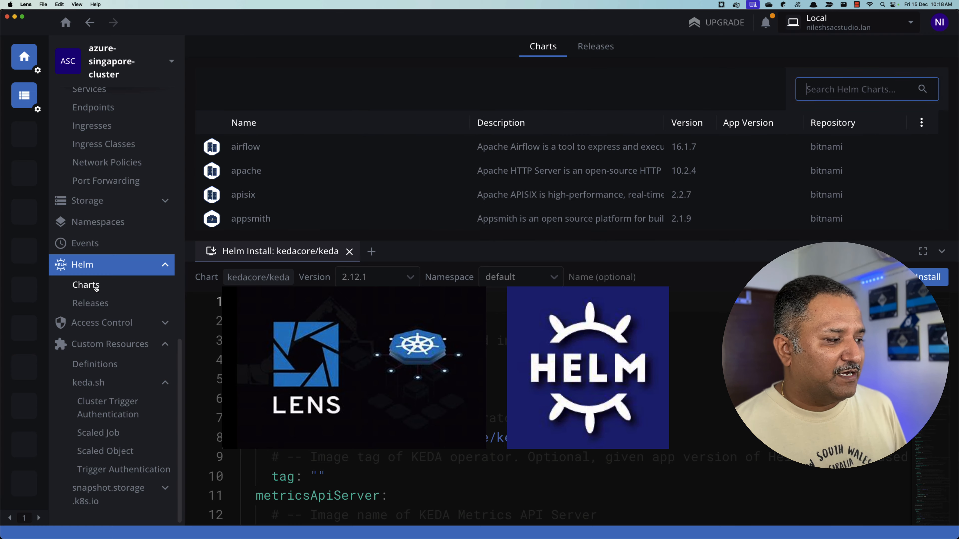